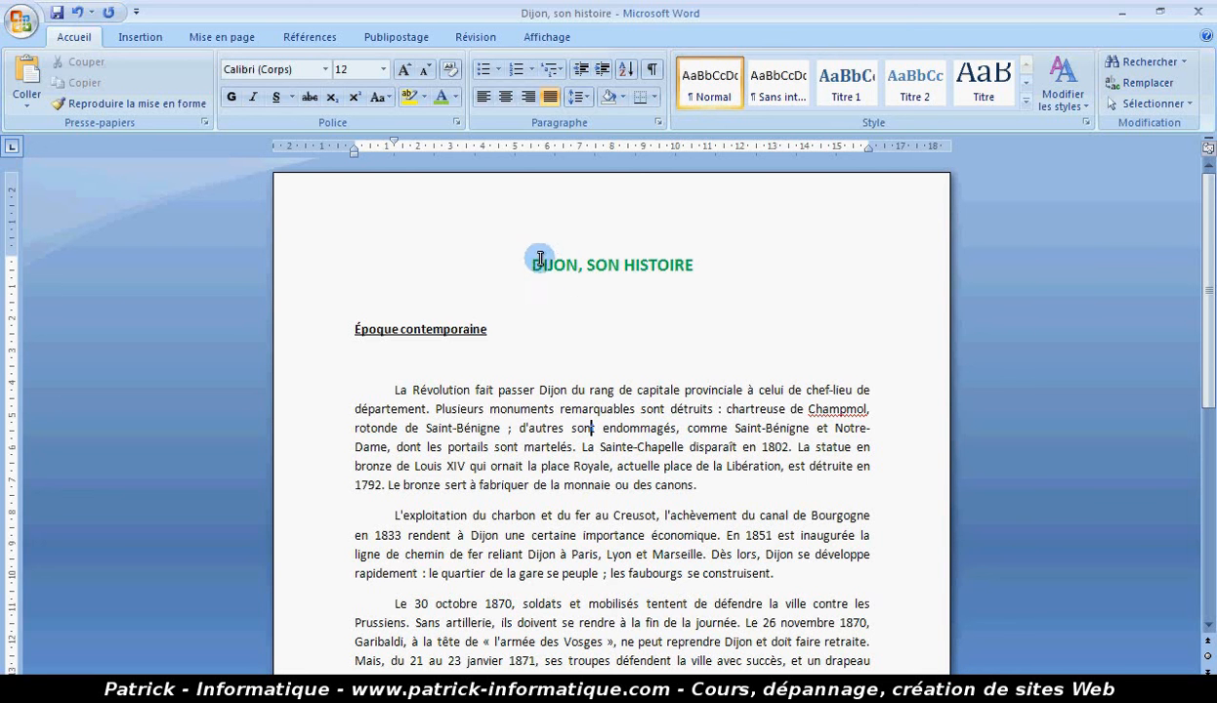
Step: Give the title "DIJON, SON HISTOIRE" a paragraph border of the Encadré type
left_click_drag(532, 266, 671, 264)
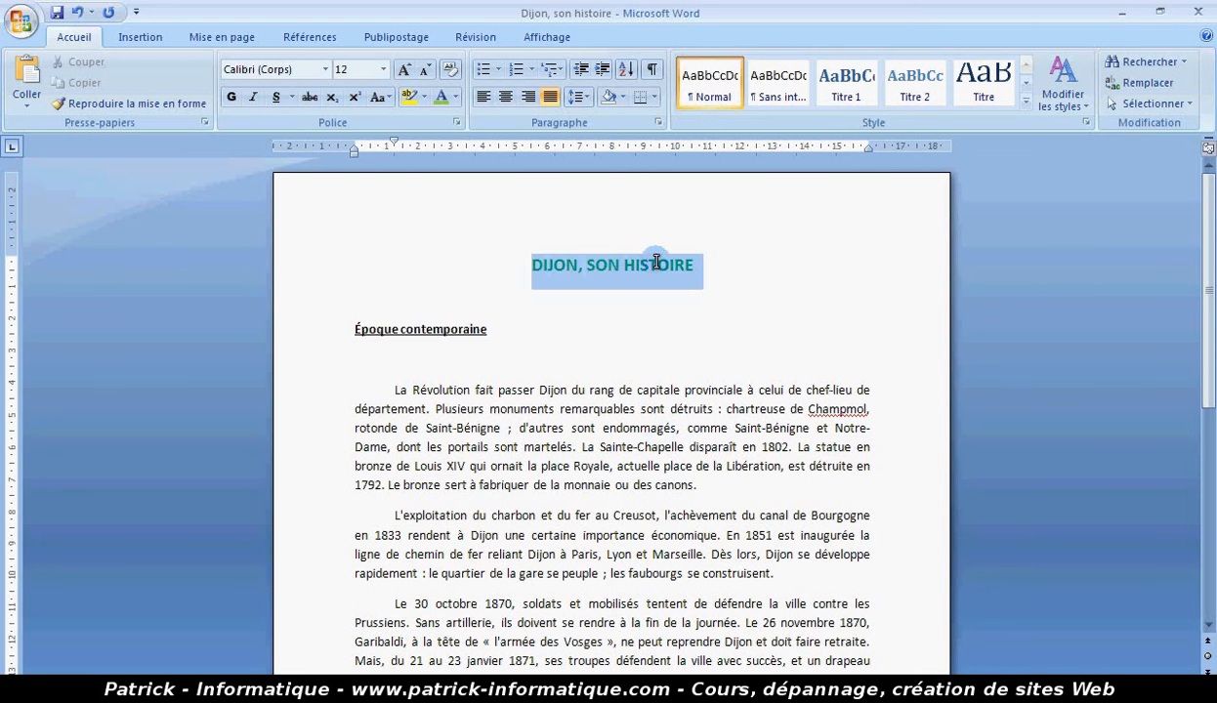
left_click(224, 39)
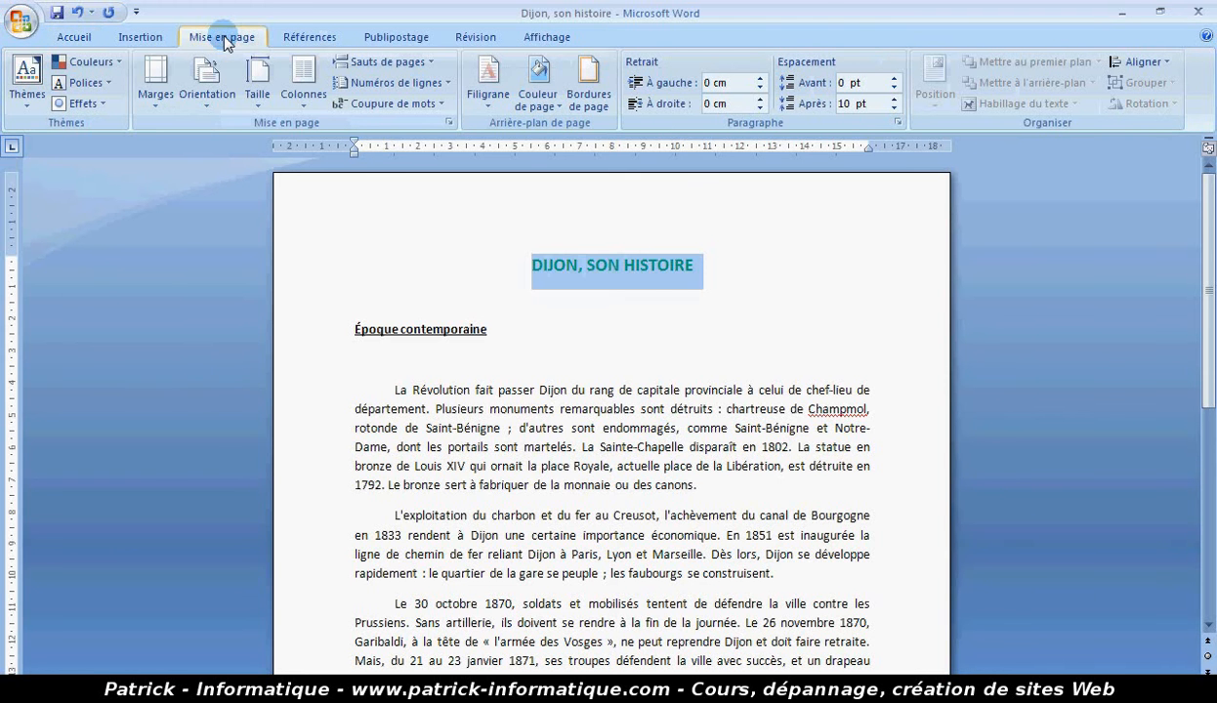
left_click(583, 104)
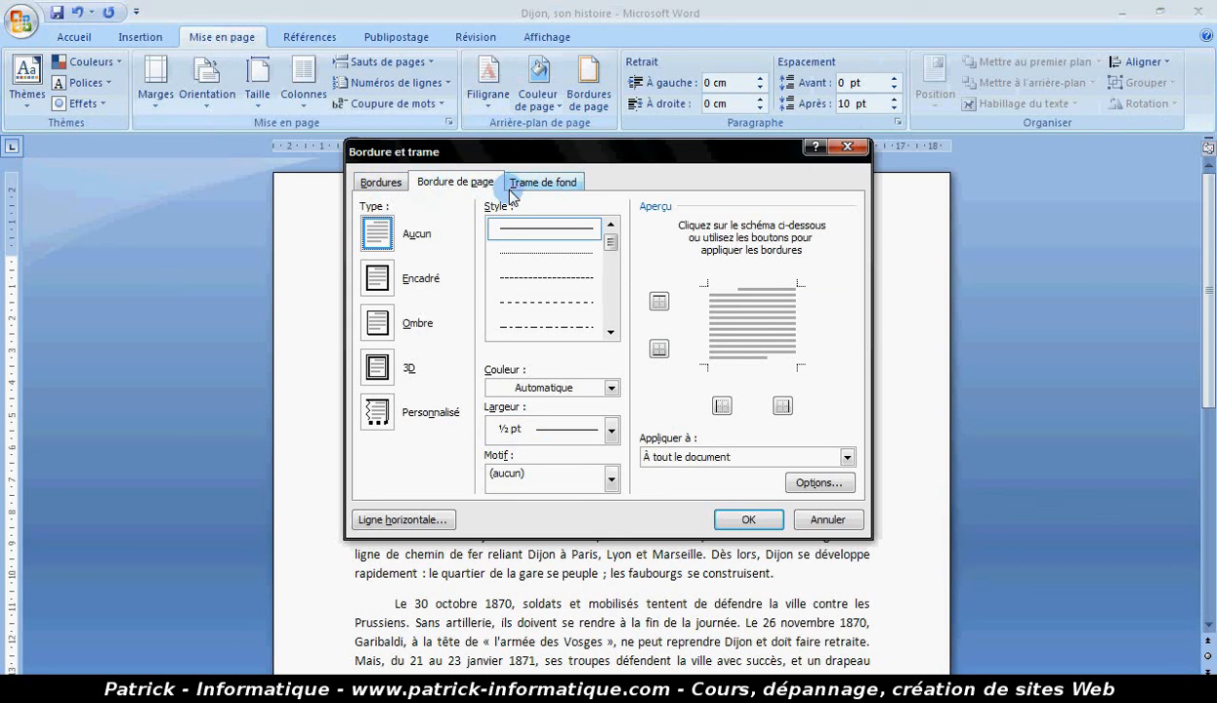
left_click(380, 183)
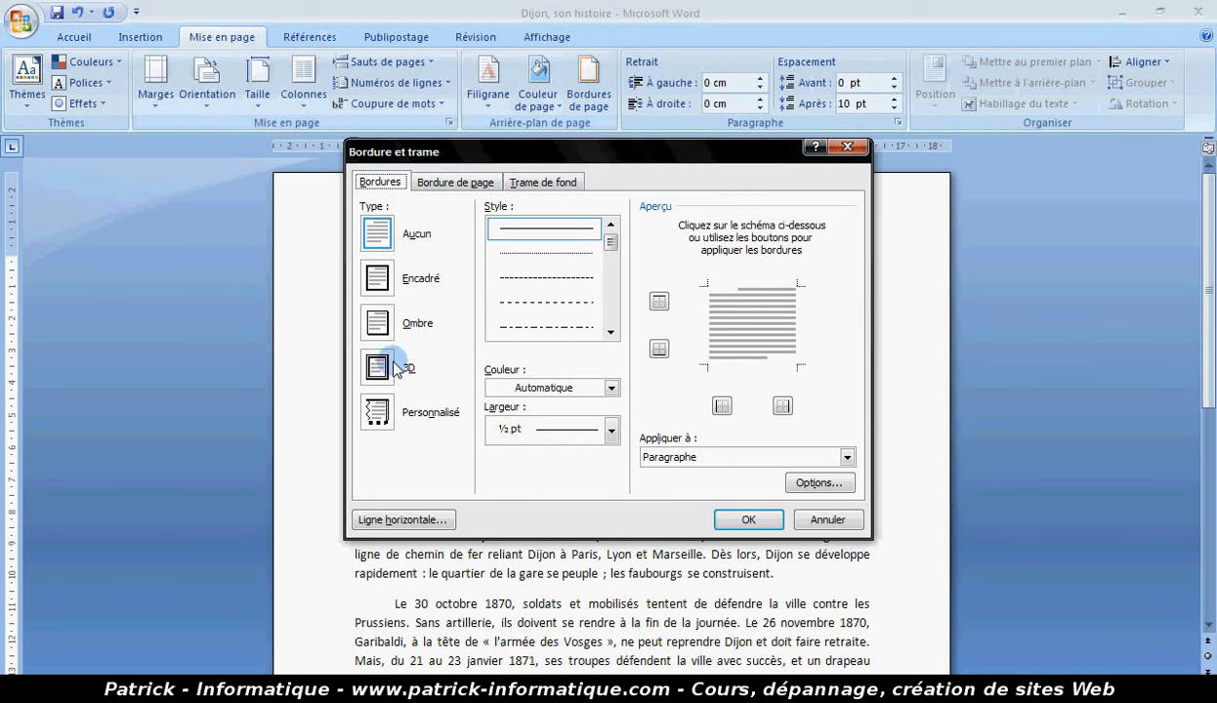
left_click(385, 289)
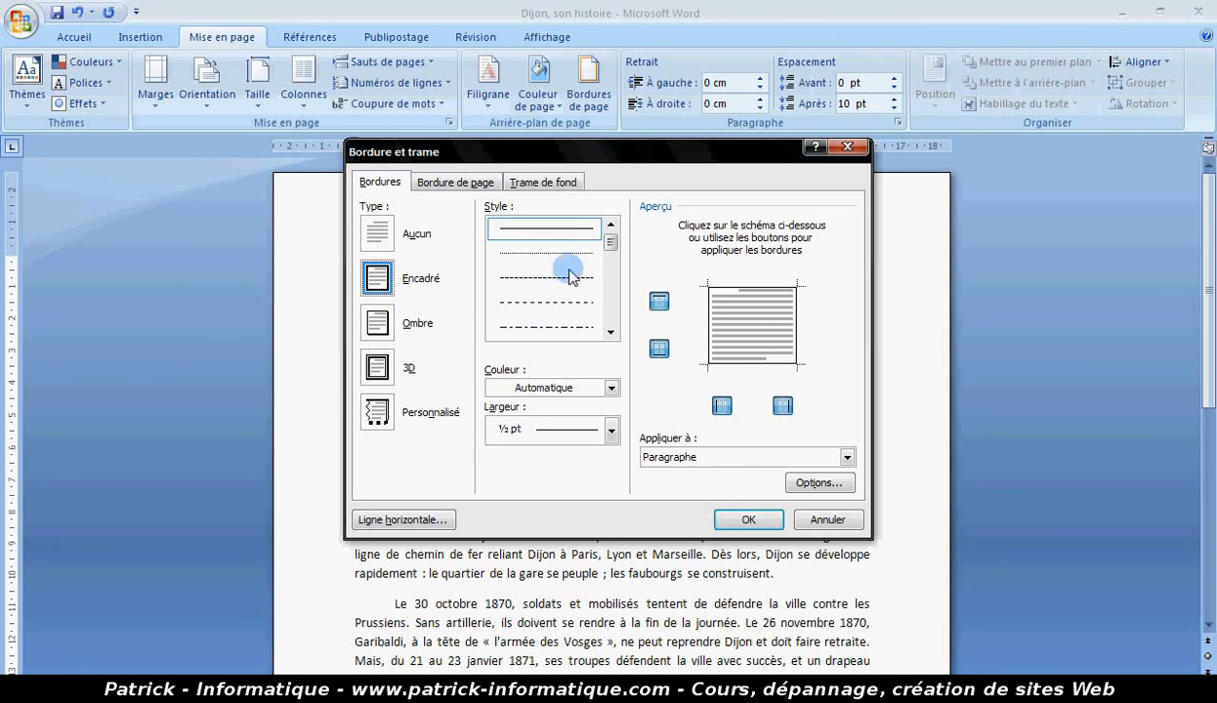
Step: Choose the dash-dot line style for the title's border
left_click(609, 333)
left_click(610, 333)
left_click(609, 333)
left_click(610, 333)
left_click(610, 333)
left_click(611, 333)
left_click(610, 332)
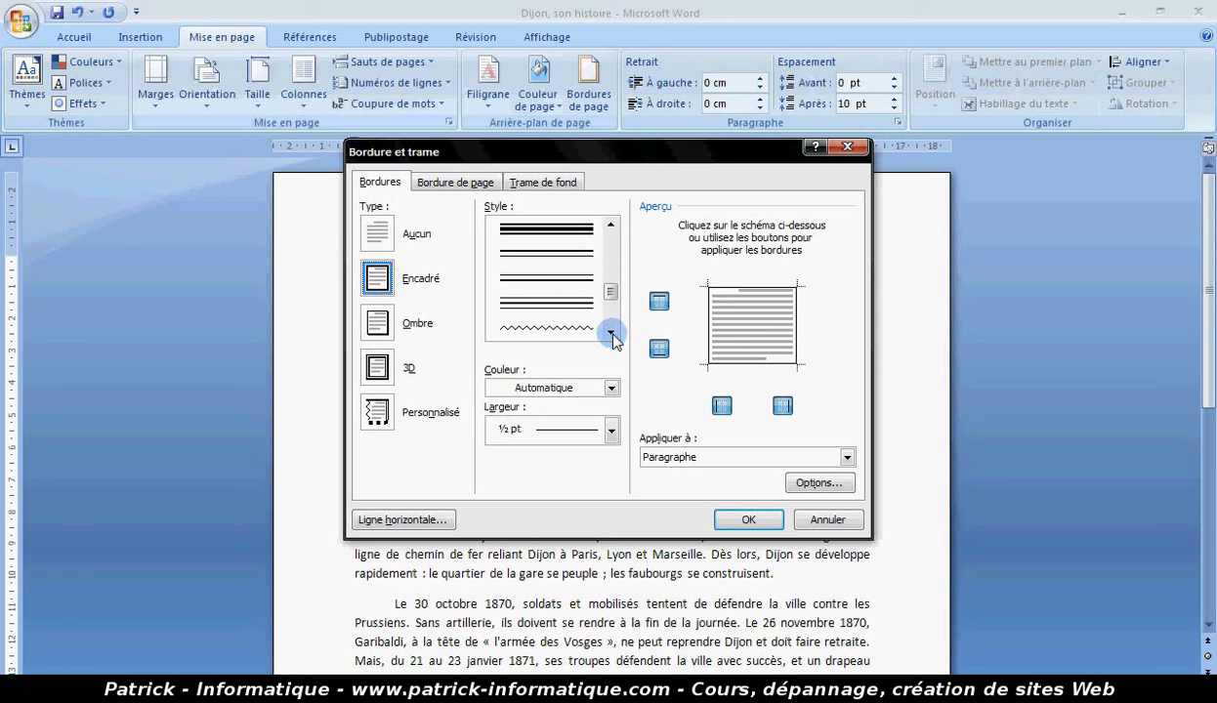
left_click(610, 226)
left_click(610, 226)
left_click(611, 227)
left_click(564, 303)
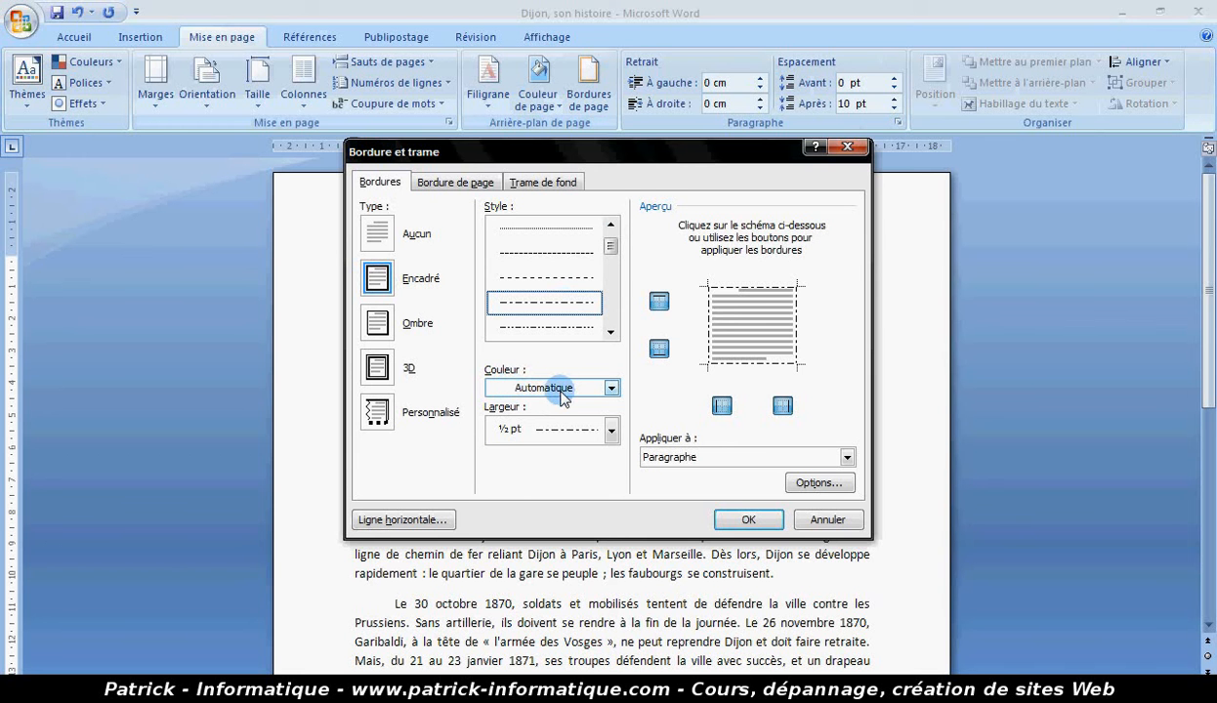
Step: Set the title border's colour to standard red and its width to 1 ½ pt
left_click(611, 389)
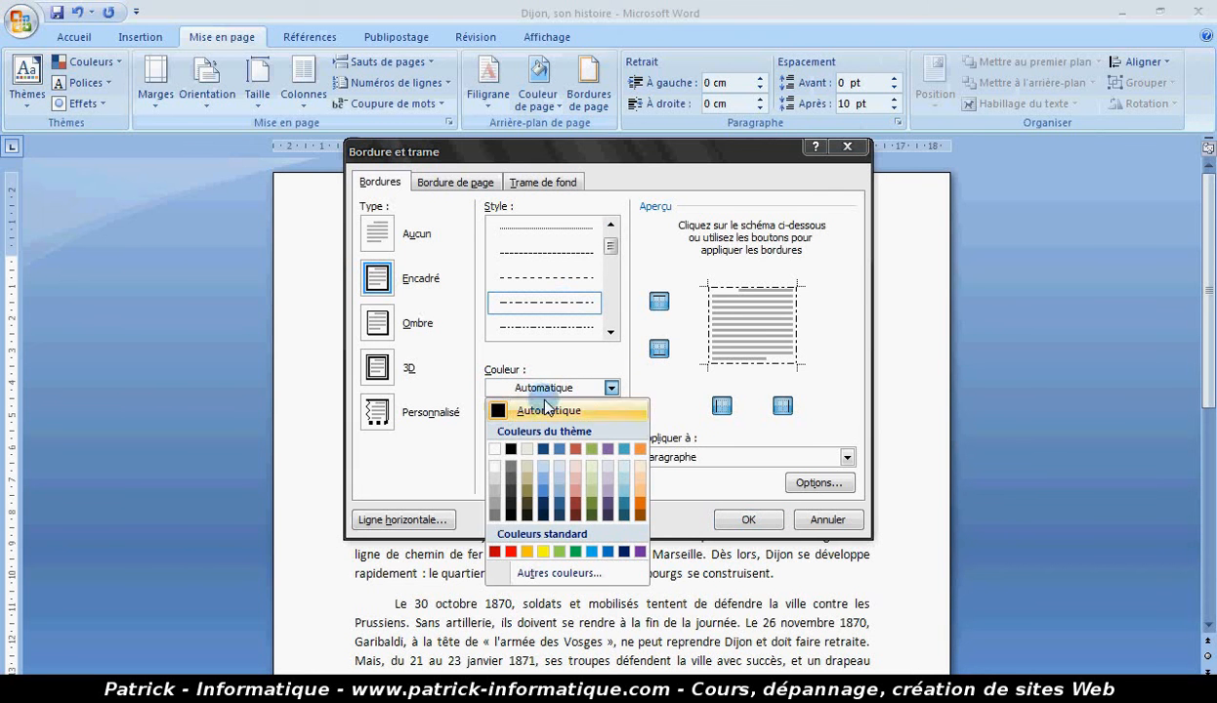
left_click(512, 551)
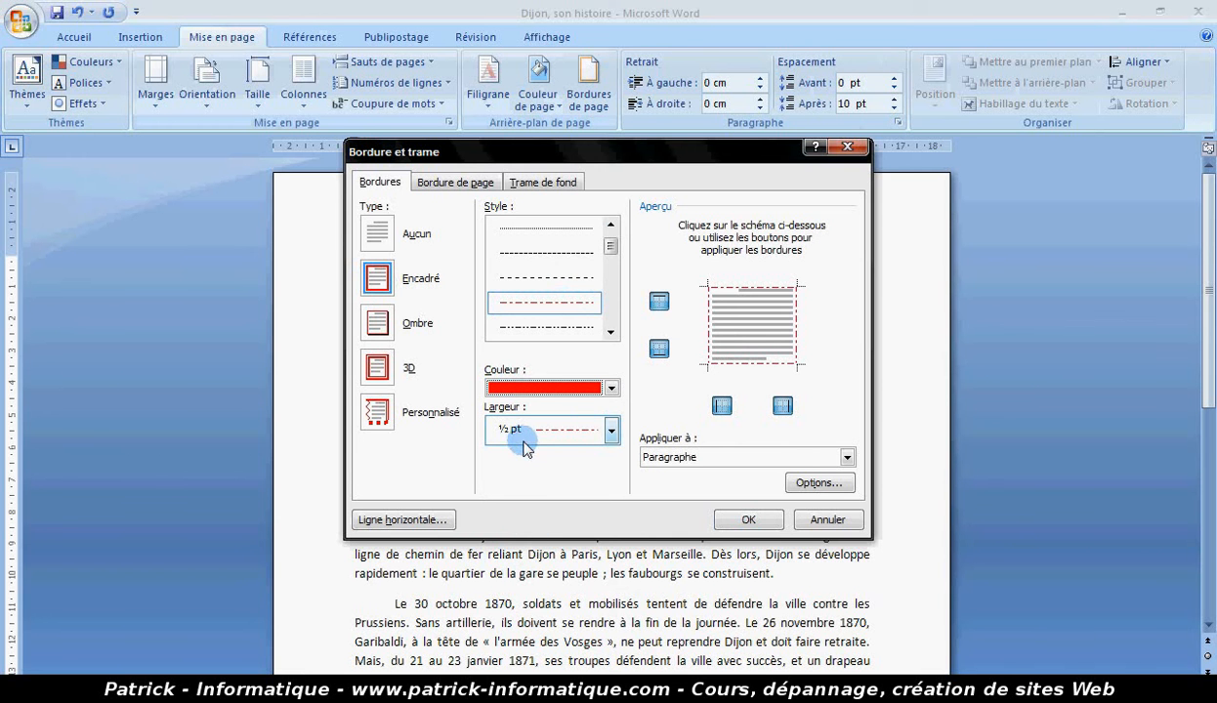
left_click(611, 433)
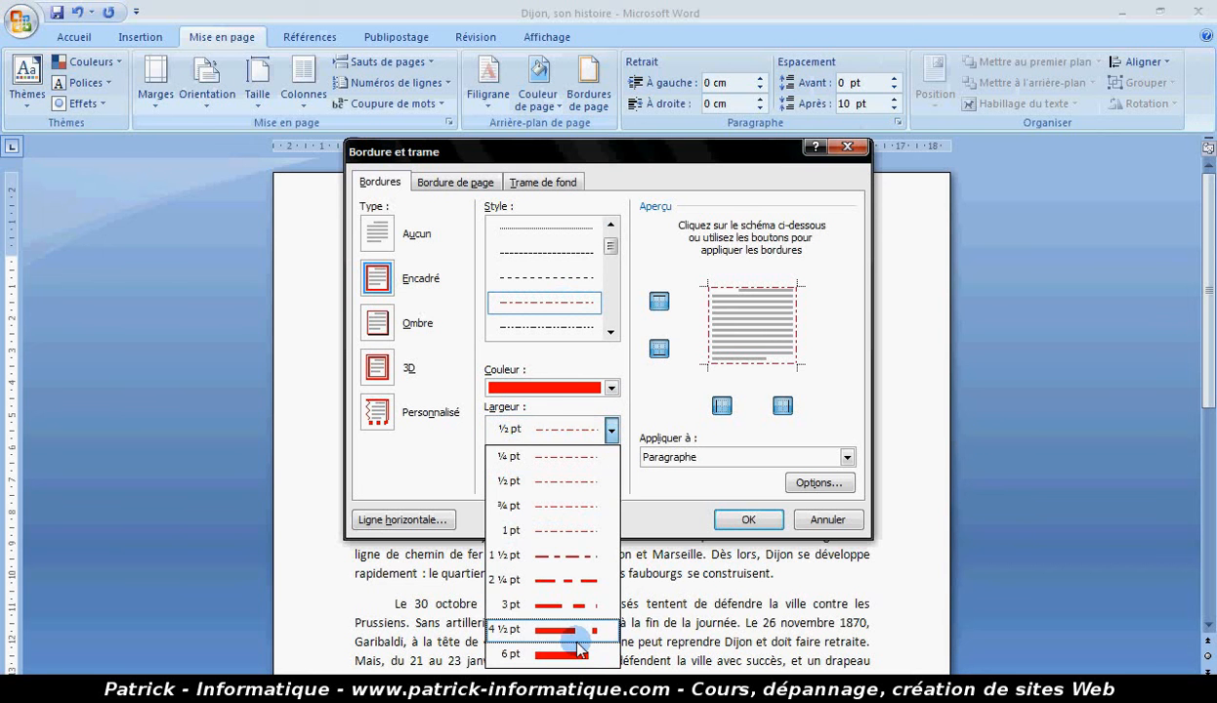
left_click(561, 555)
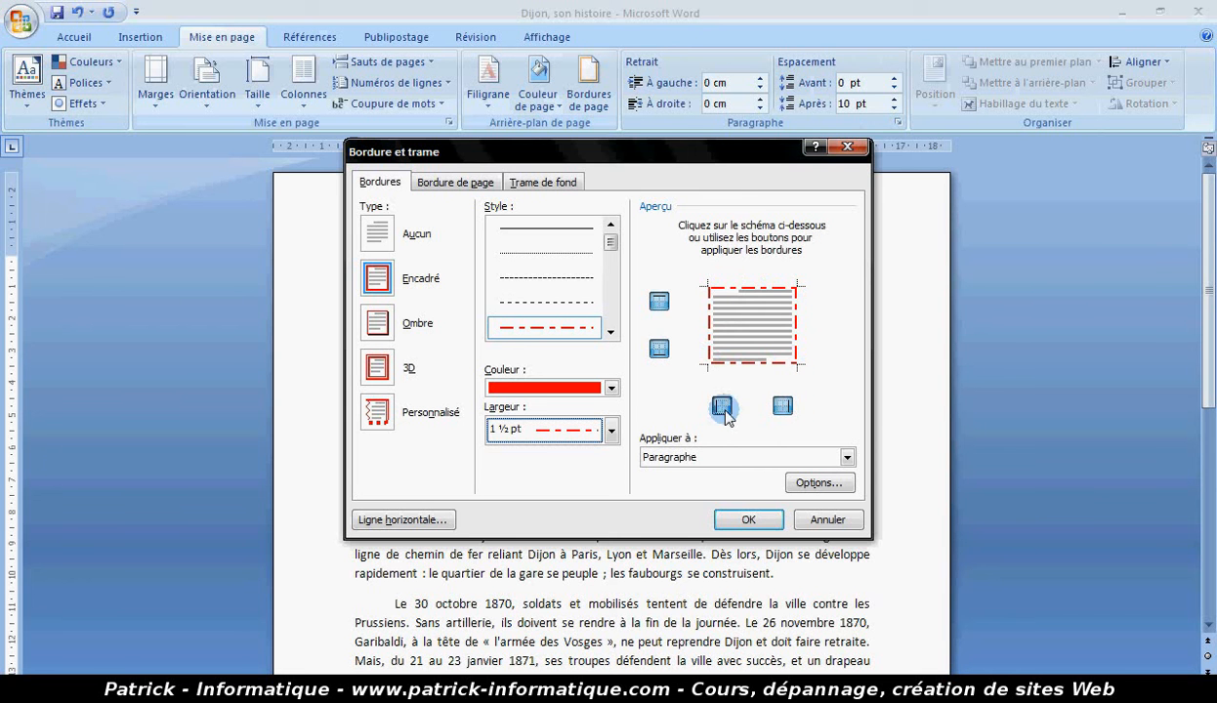
Step: Remove and restore the border's top edge, and apply the border to the title paragraph
left_click(659, 304)
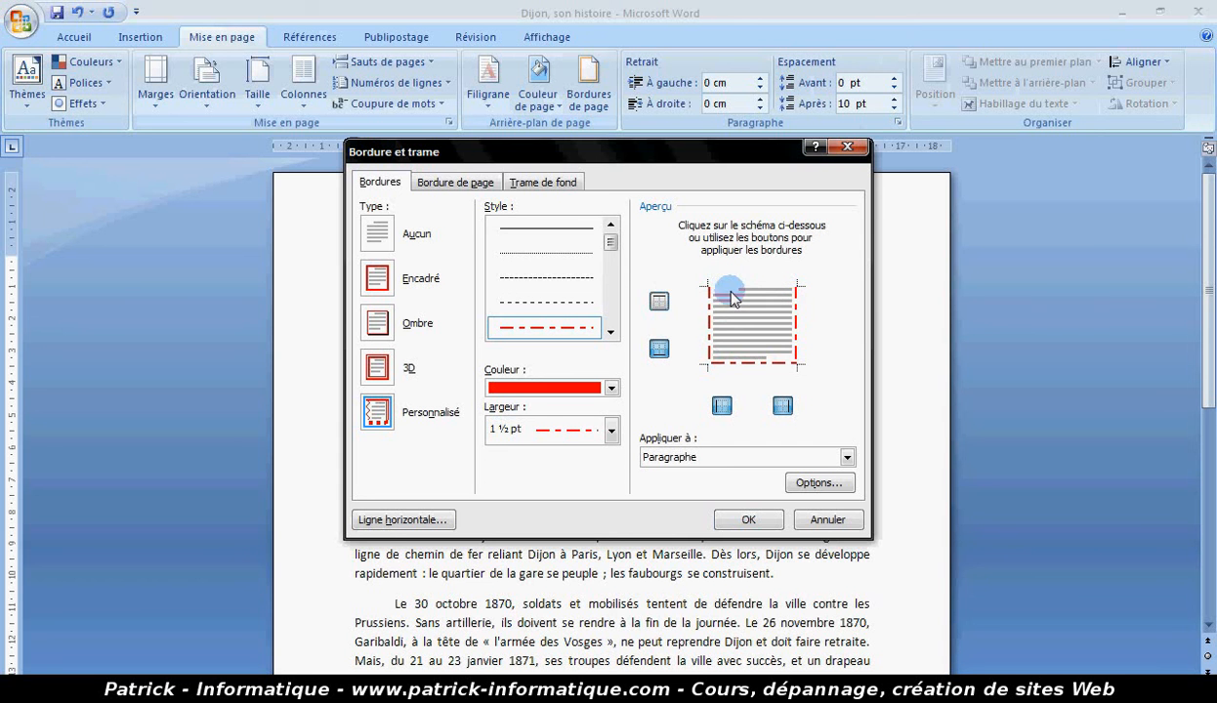
left_click(659, 301)
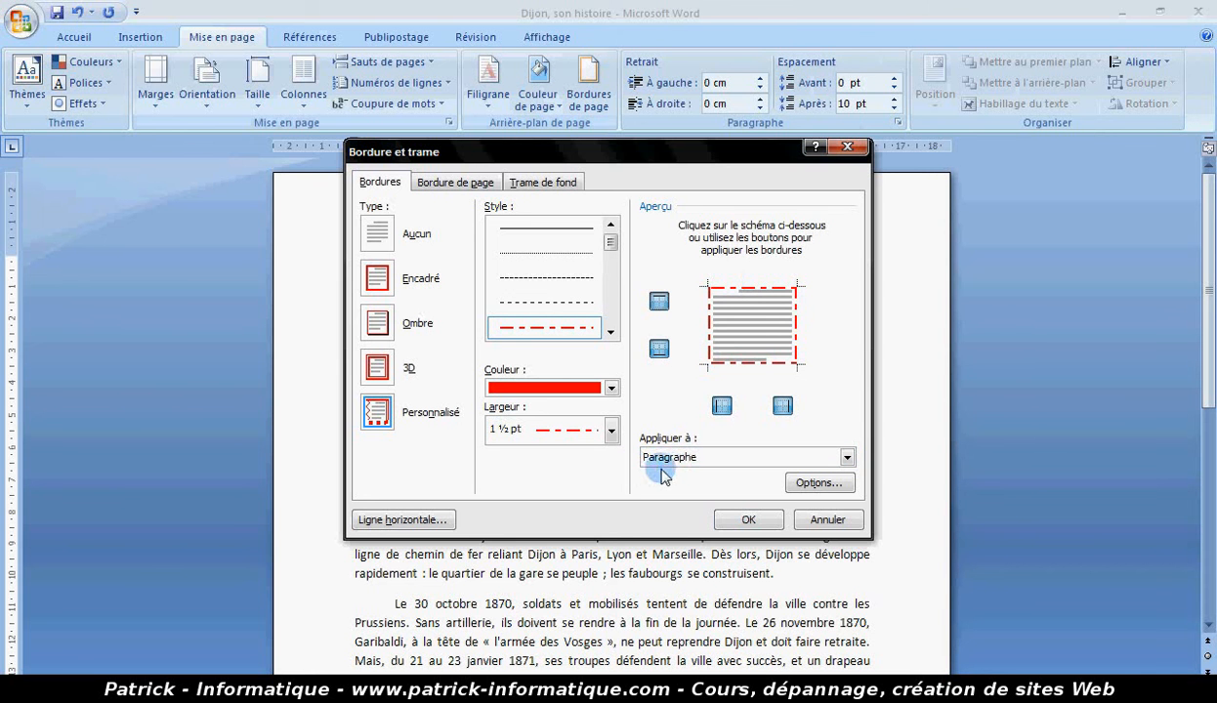
left_click(748, 520)
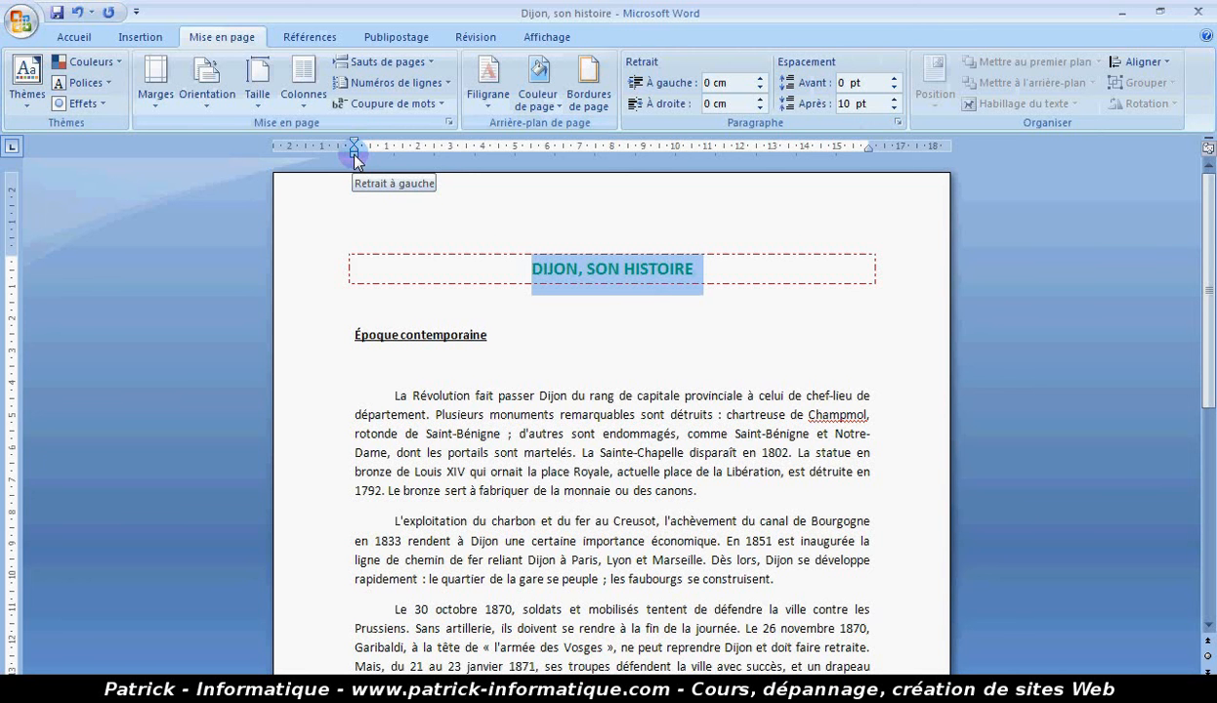
Step: Narrow the title's frame by setting the paragraph's left and right indents to 3,5 cm each
left_click_drag(354, 160, 354, 160)
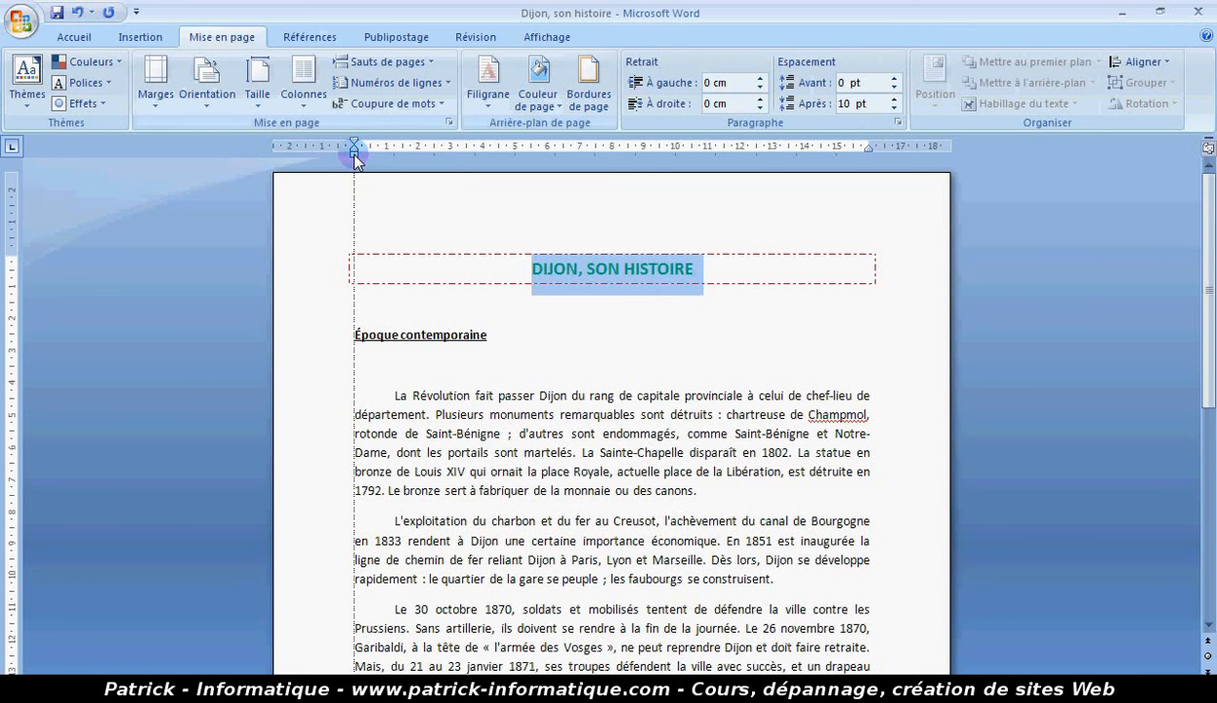
left_click_drag(355, 160, 470, 159)
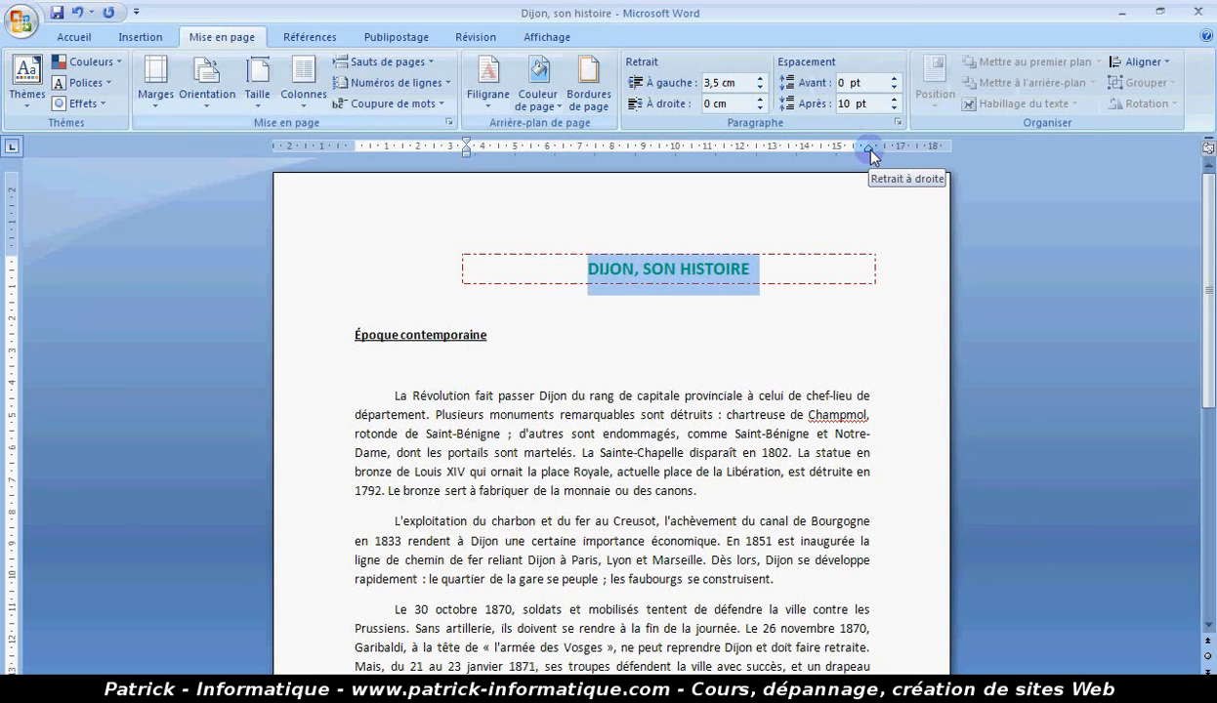
left_click_drag(869, 151, 760, 150)
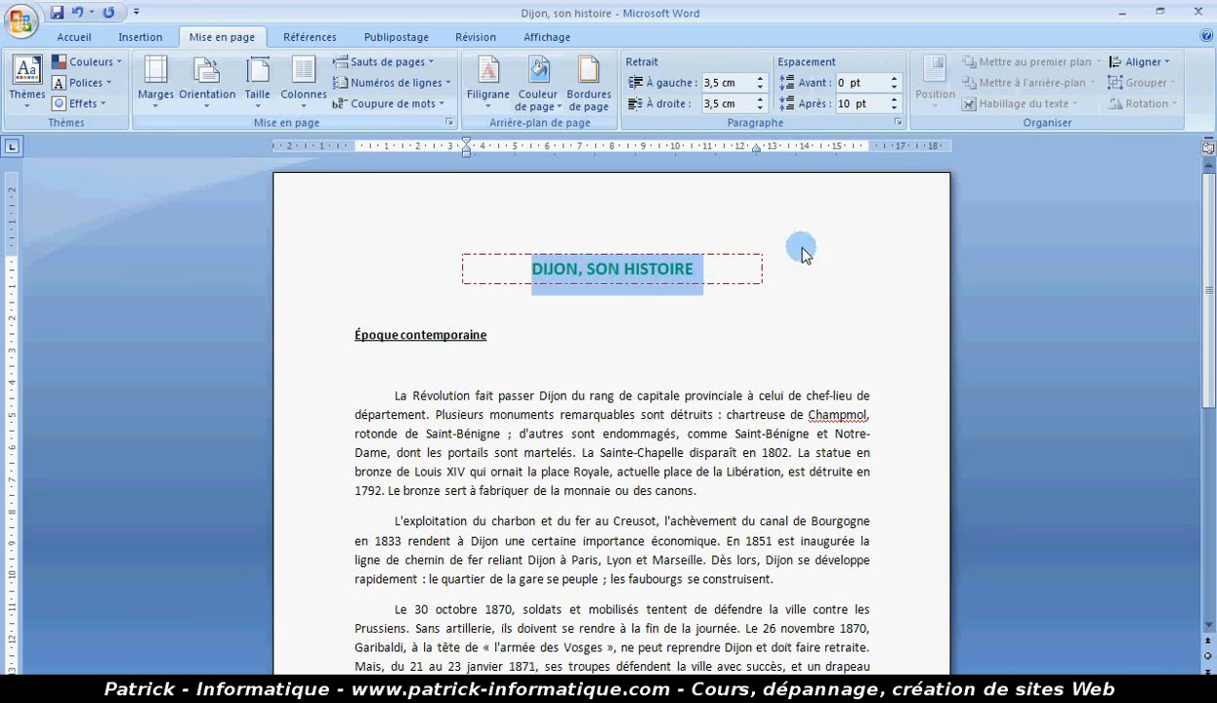
left_click(695, 341)
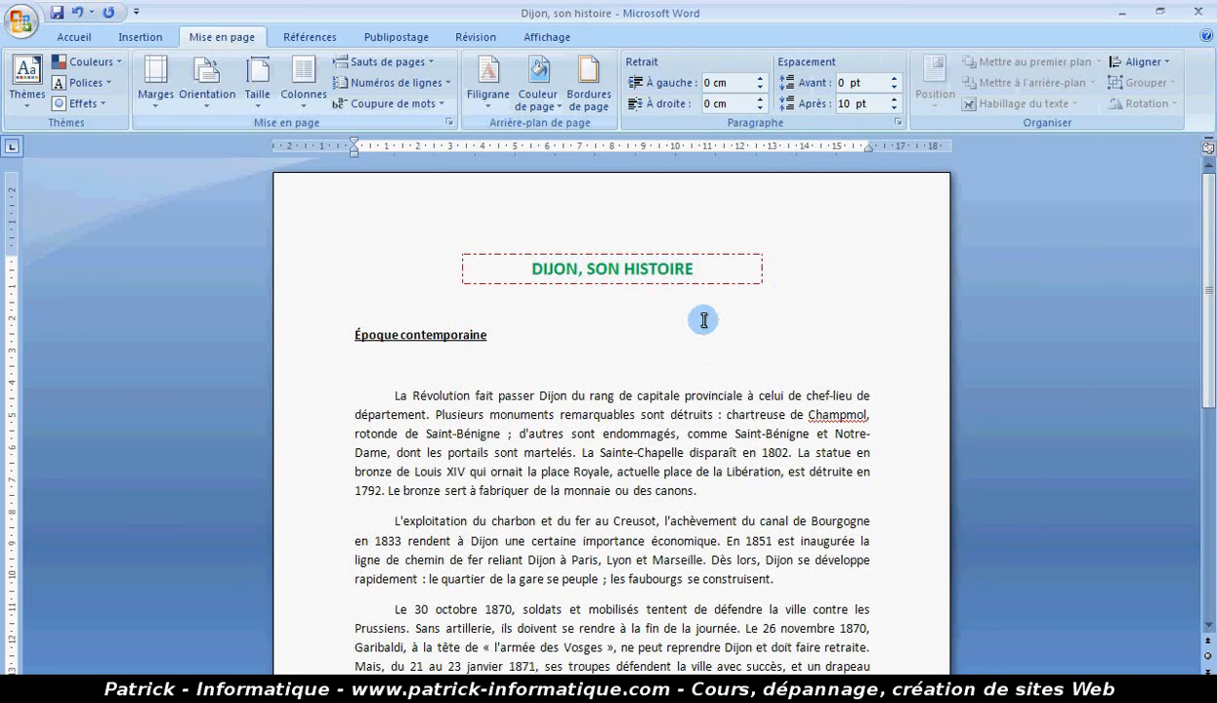
Step: Give the heading "Époque contemporaine" an Encadré border with the wider-spaced plain dashed line style
left_click_drag(495, 332, 360, 331)
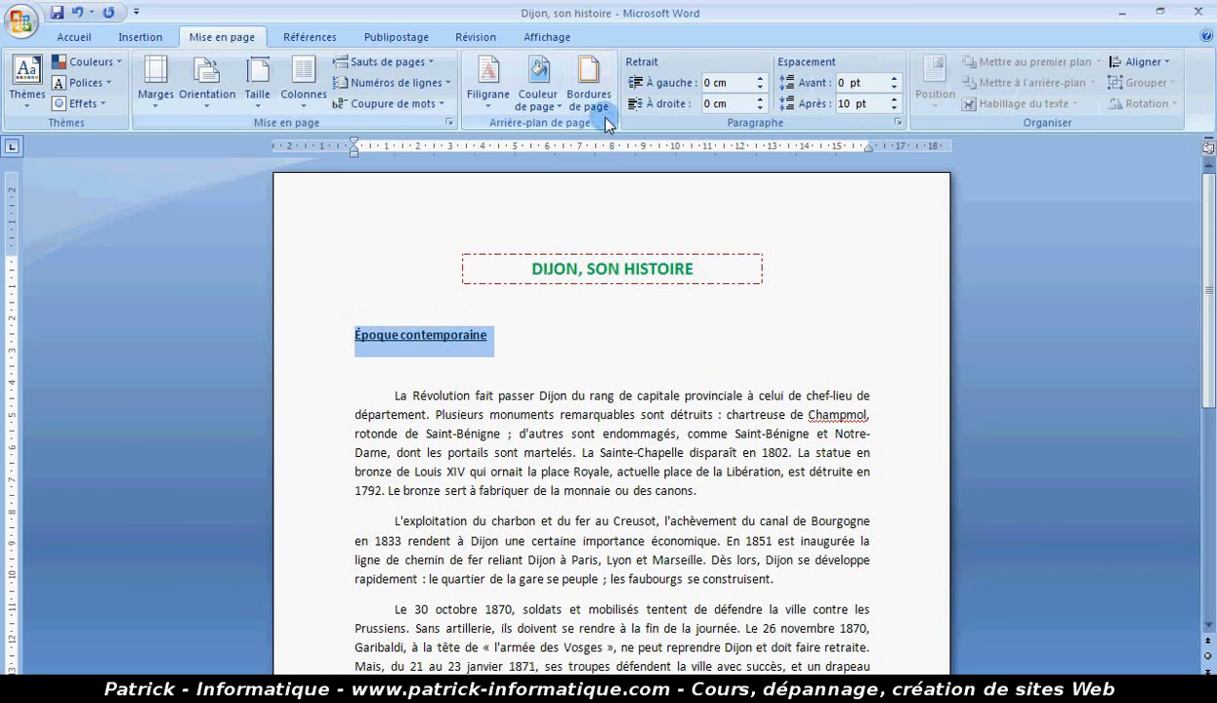
left_click(588, 88)
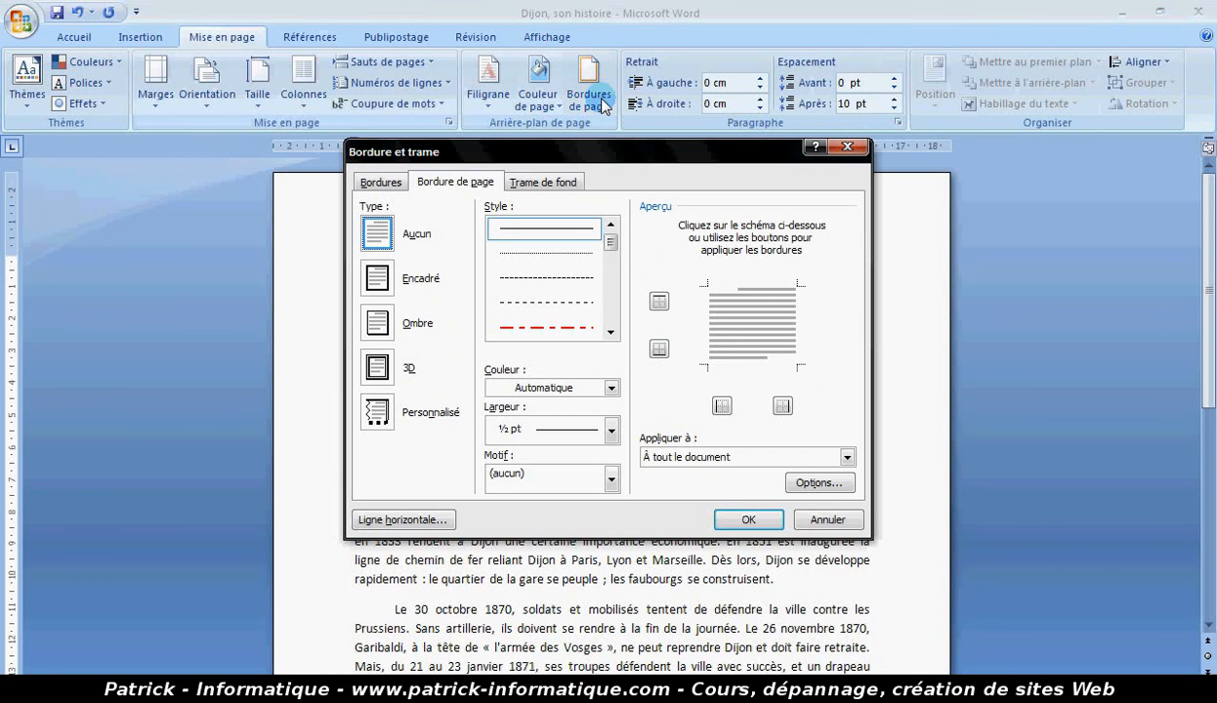
left_click(381, 183)
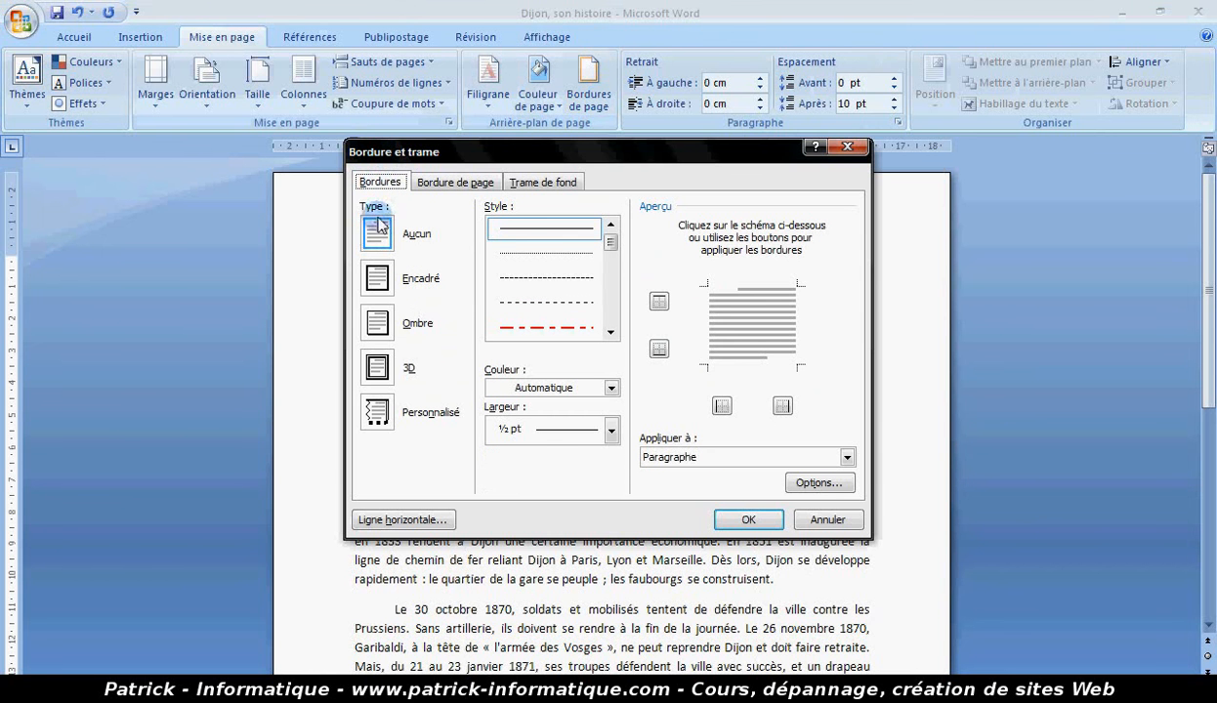
left_click(378, 282)
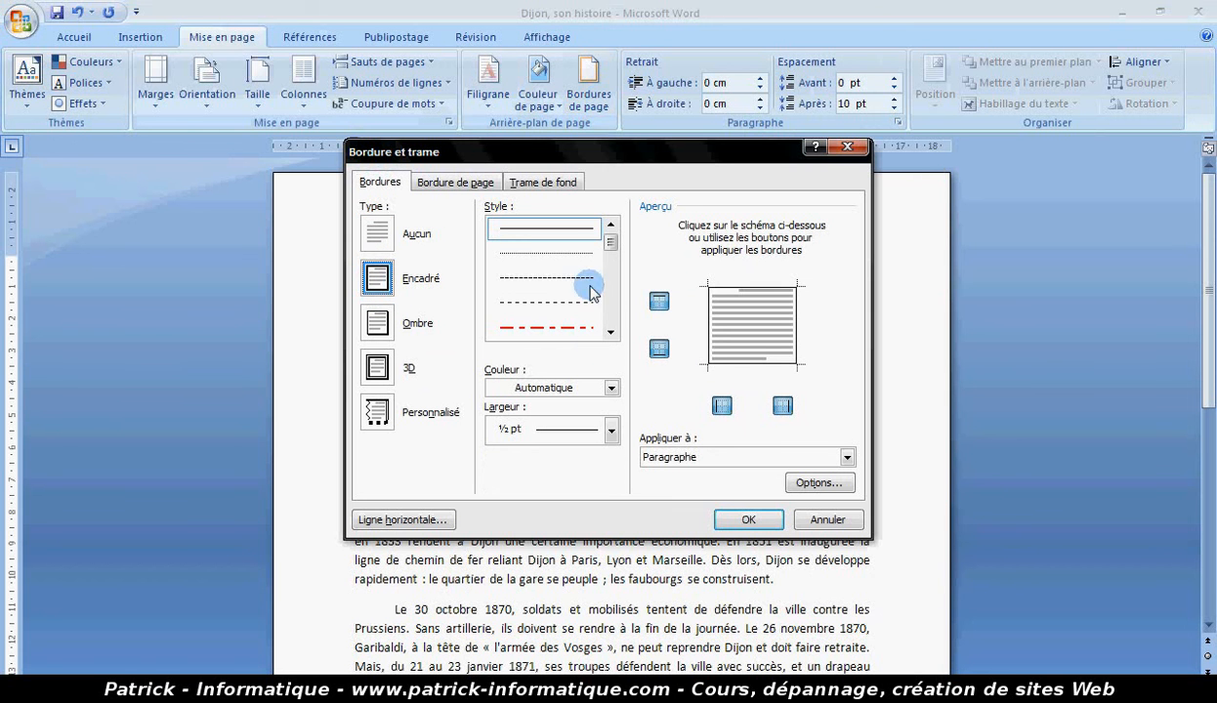
left_click(610, 333)
left_click(610, 333)
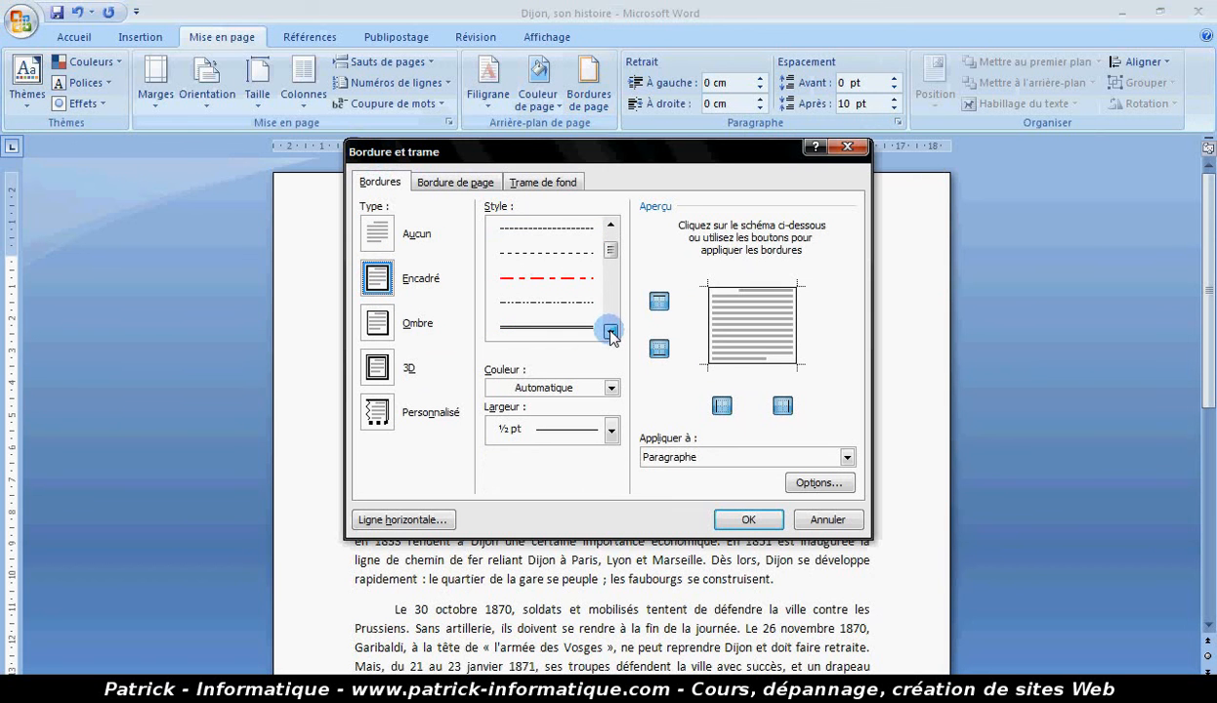
left_click(566, 254)
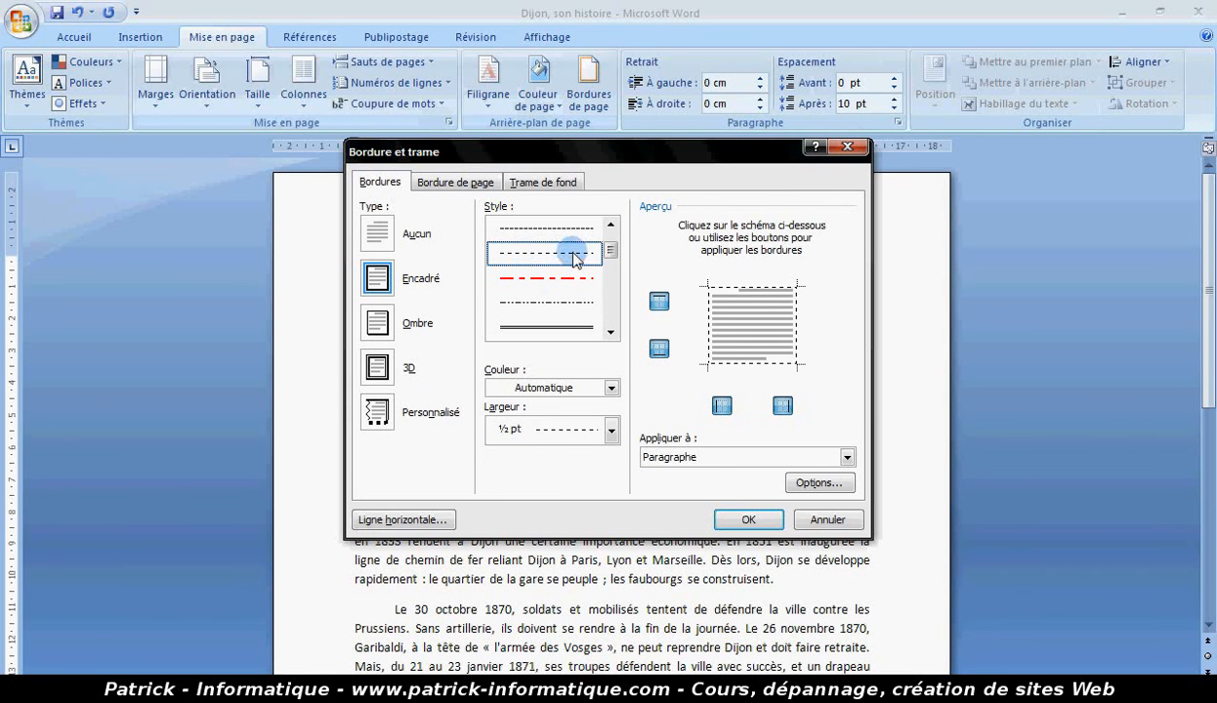
Step: Set the heading border's colour to standard green and its width to 2 ¼ pt
left_click(611, 388)
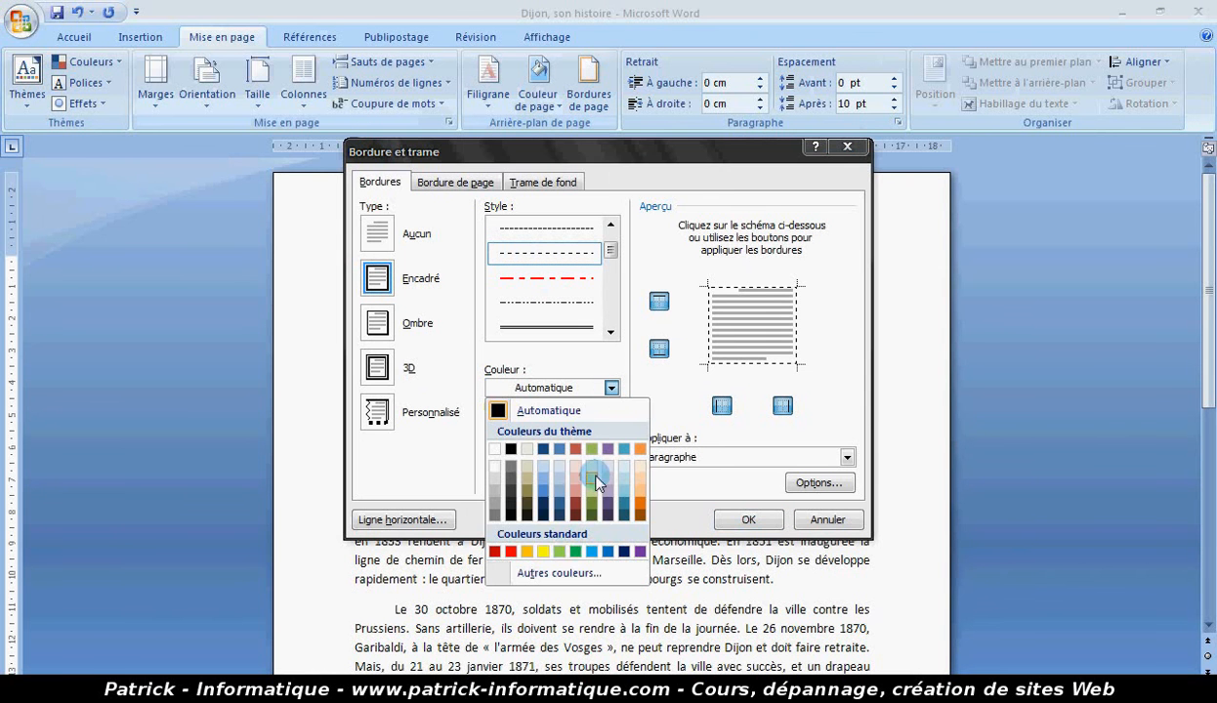
left_click(573, 553)
left_click(612, 430)
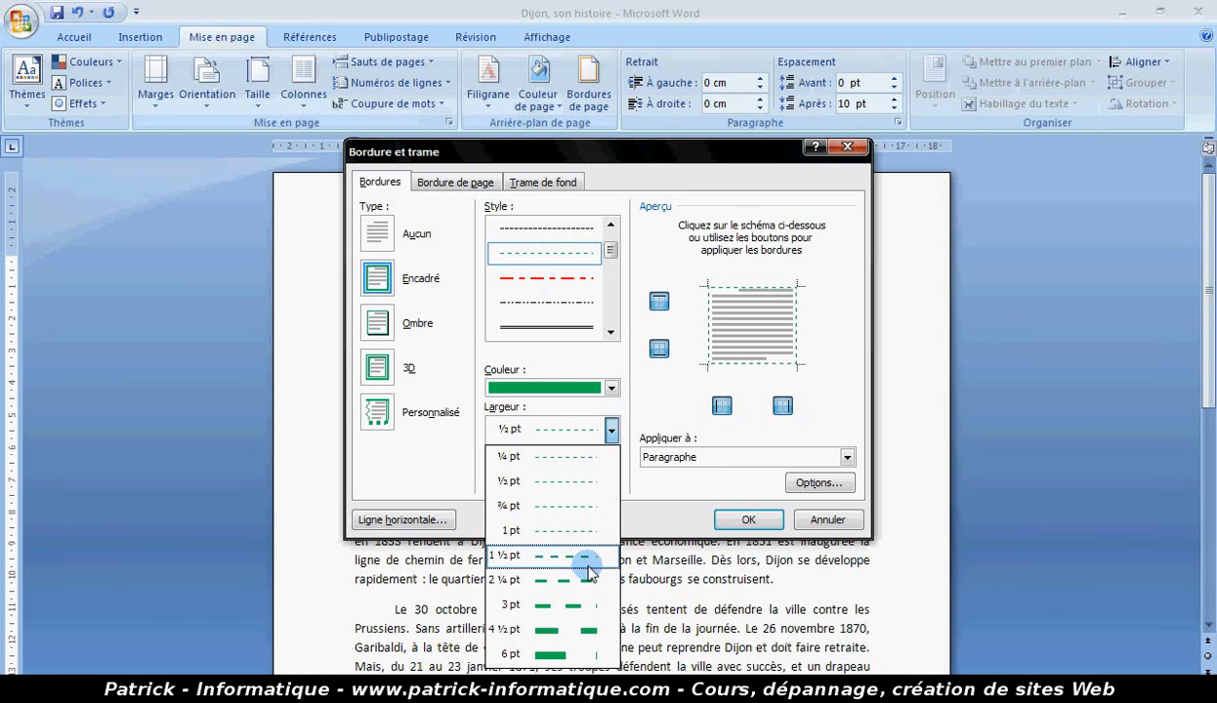
left_click(589, 583)
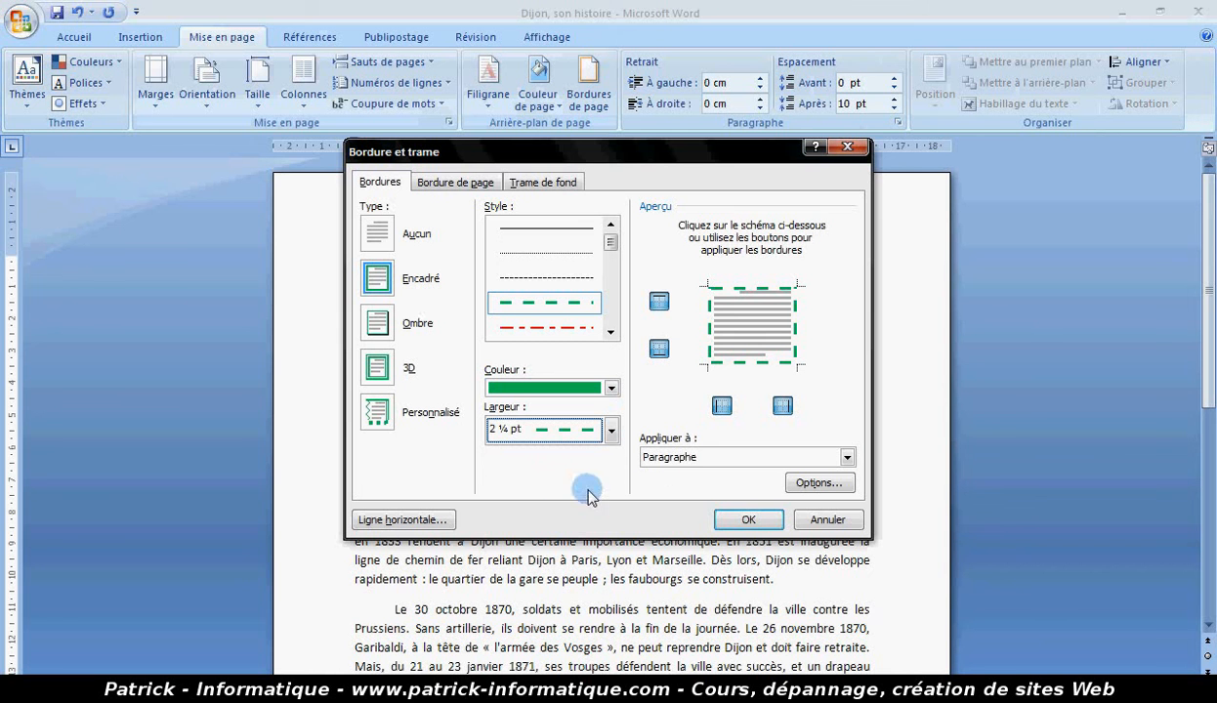
Step: Restrict the heading's border to the text only (Texte) and apply it
left_click(699, 466)
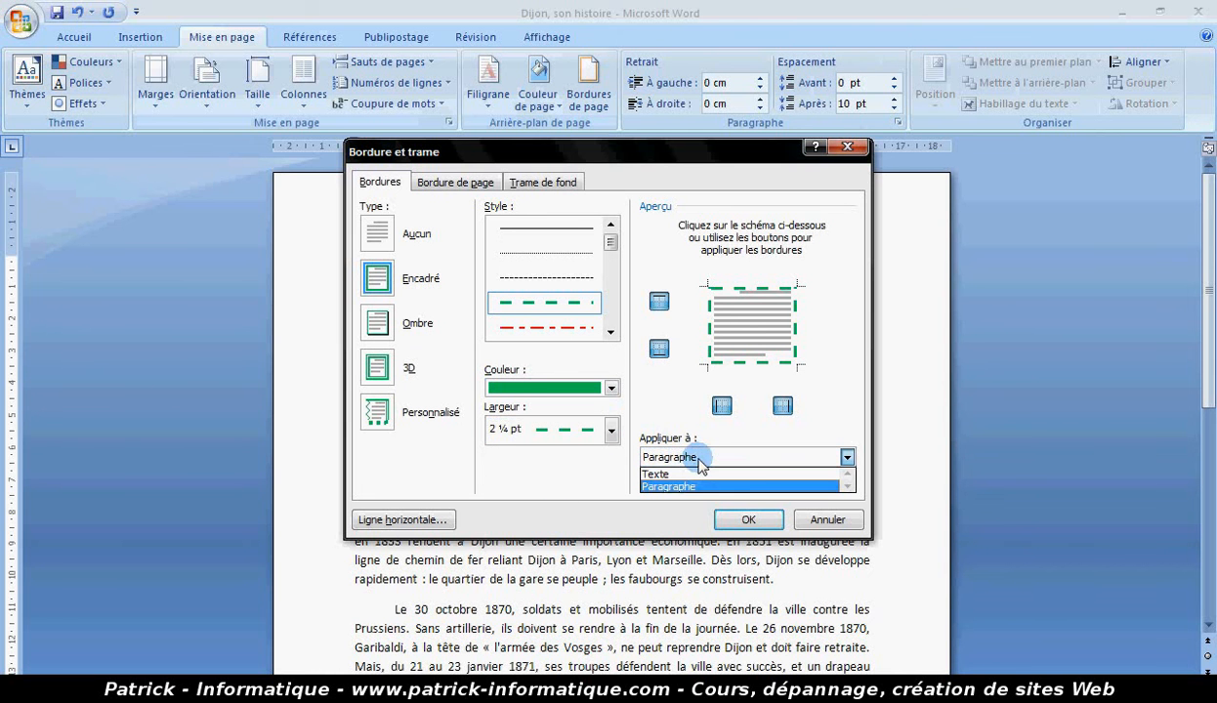
left_click(684, 476)
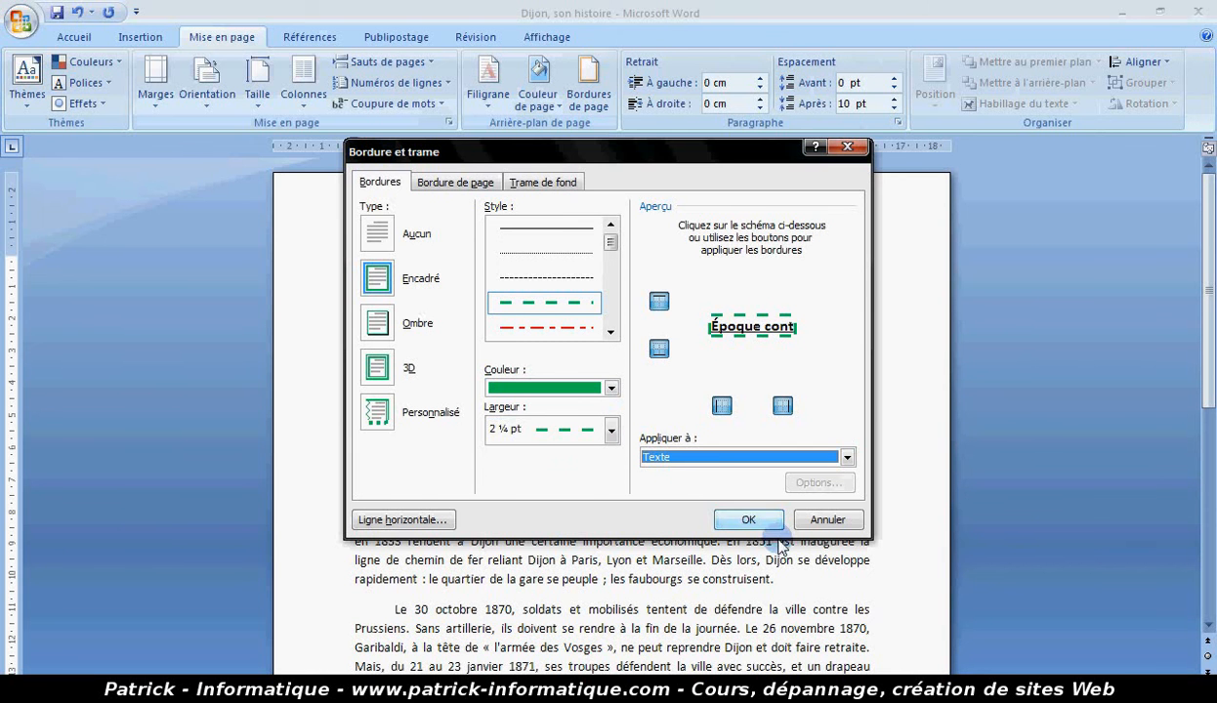
left_click(747, 520)
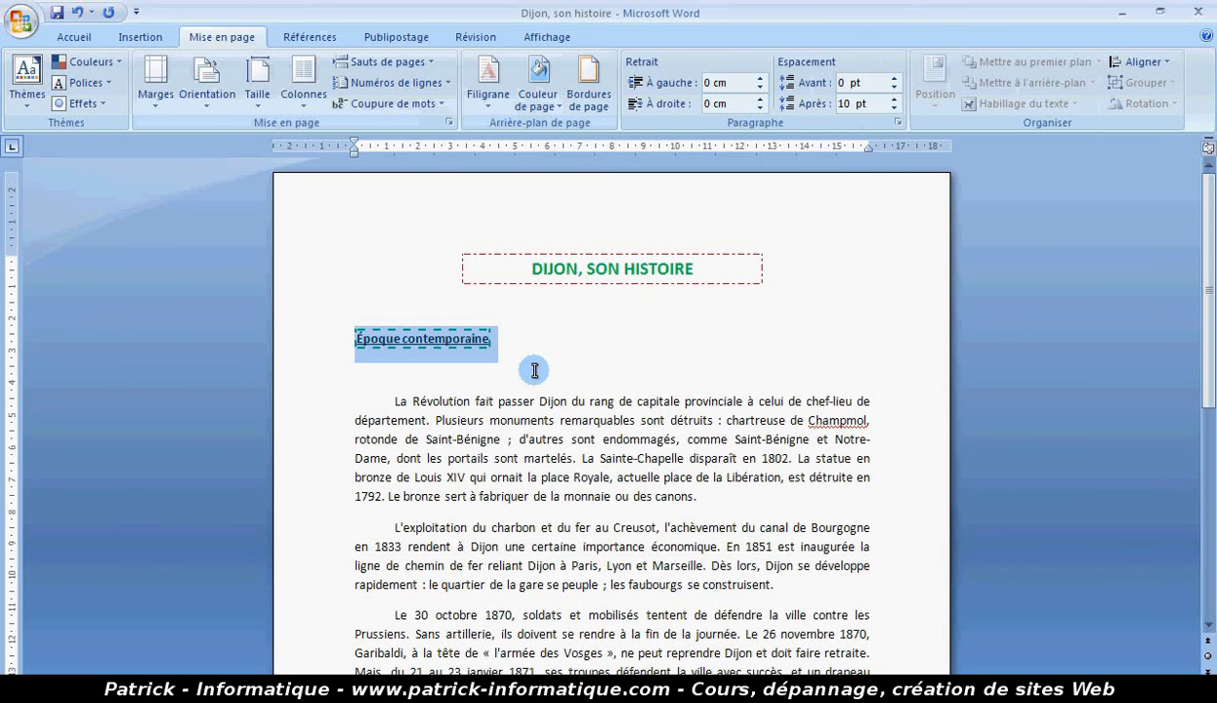
left_click(514, 362)
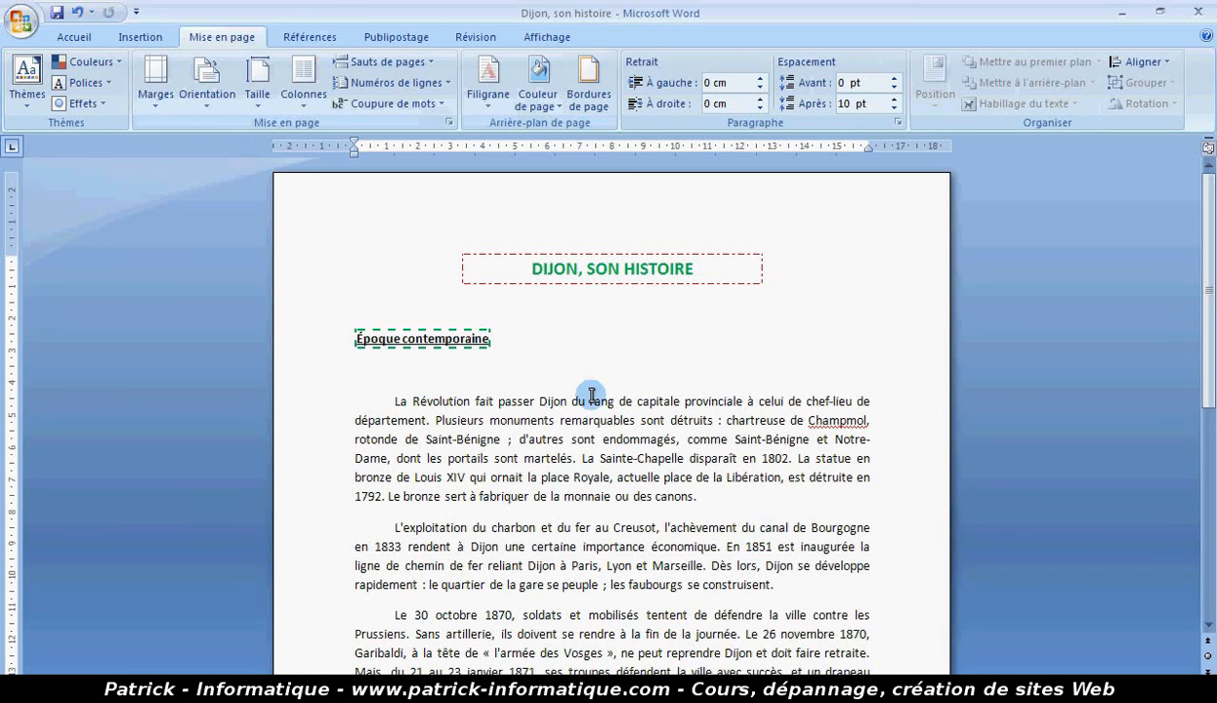
Step: Give the first body paragraph, beginning "La Révolution fait passer Dijon", an Ombre border applied to the paragraph
left_click_drag(394, 402, 700, 493)
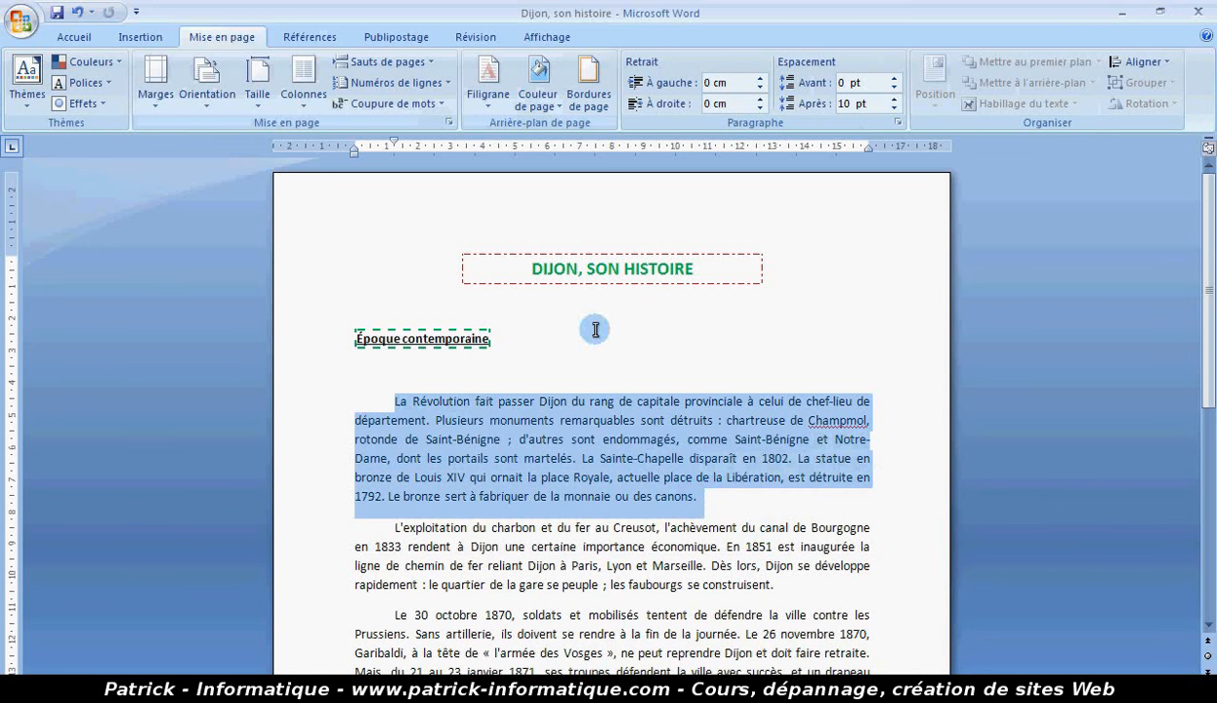
left_click(587, 88)
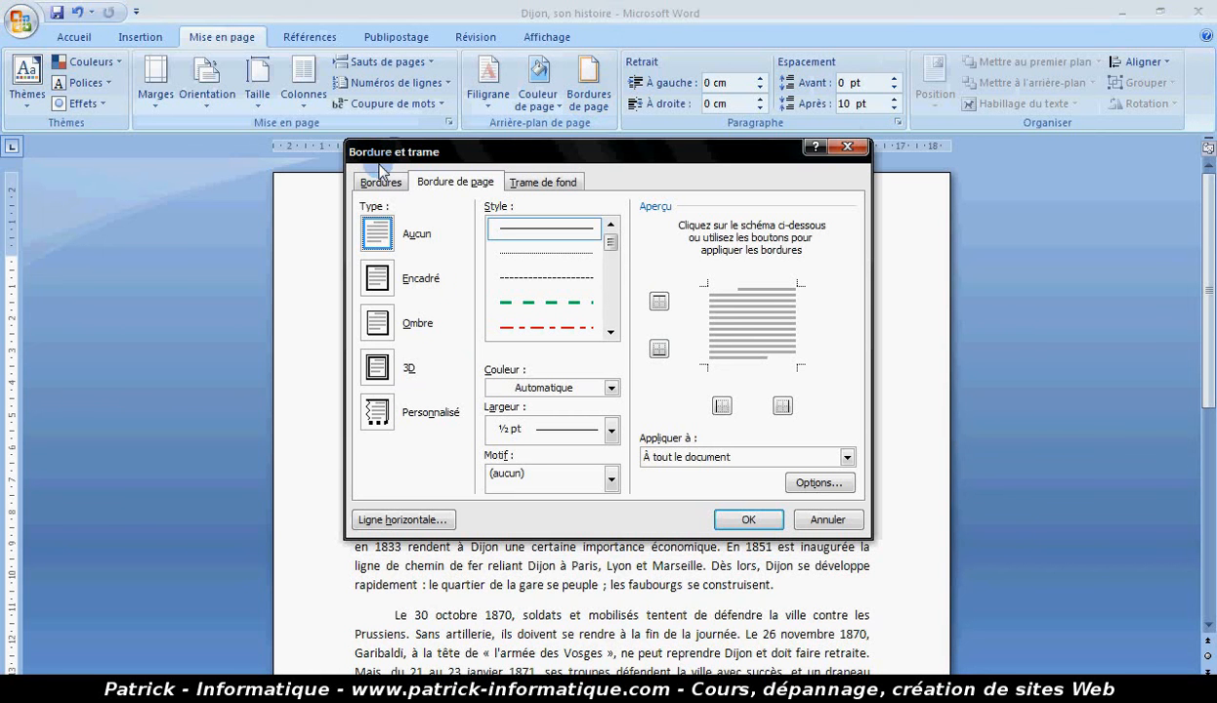
left_click(377, 182)
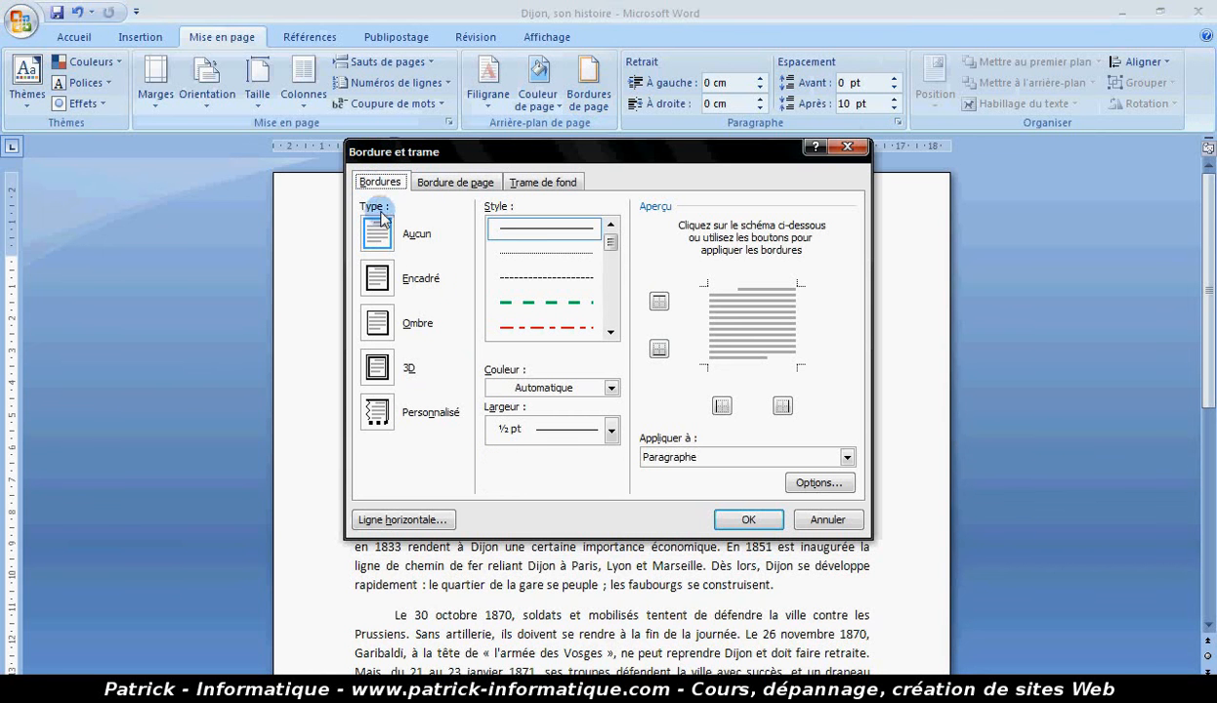
left_click(382, 322)
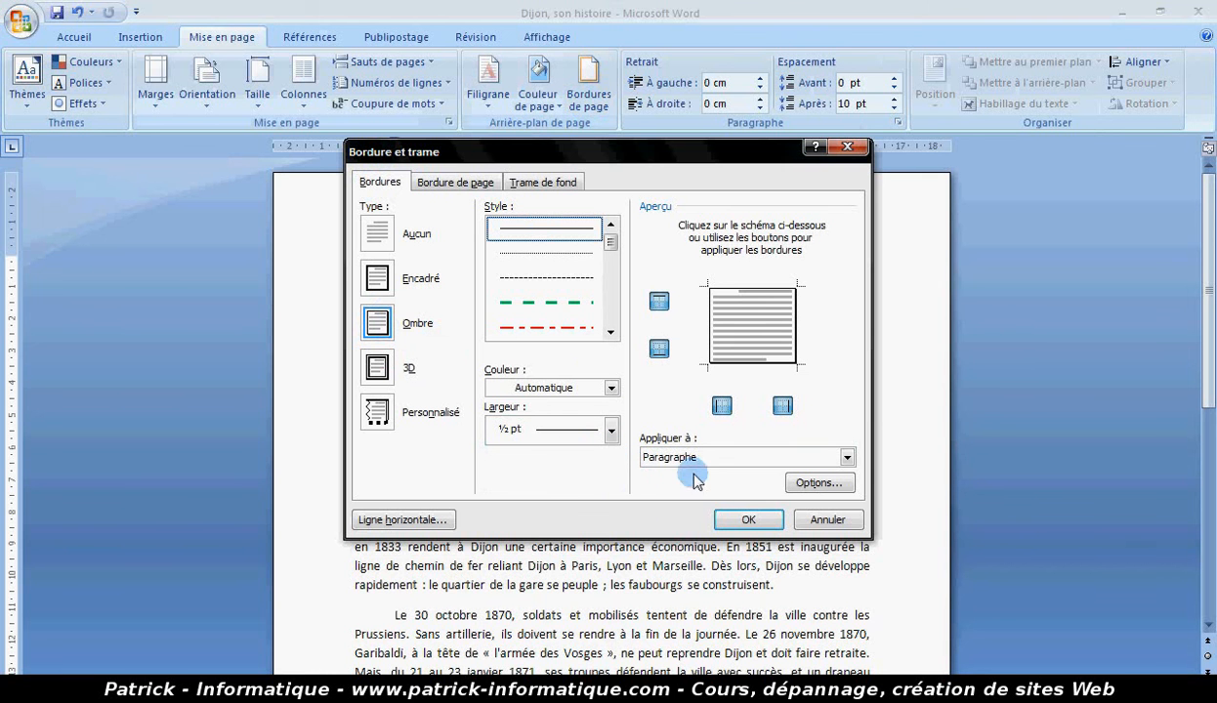
left_click(749, 523)
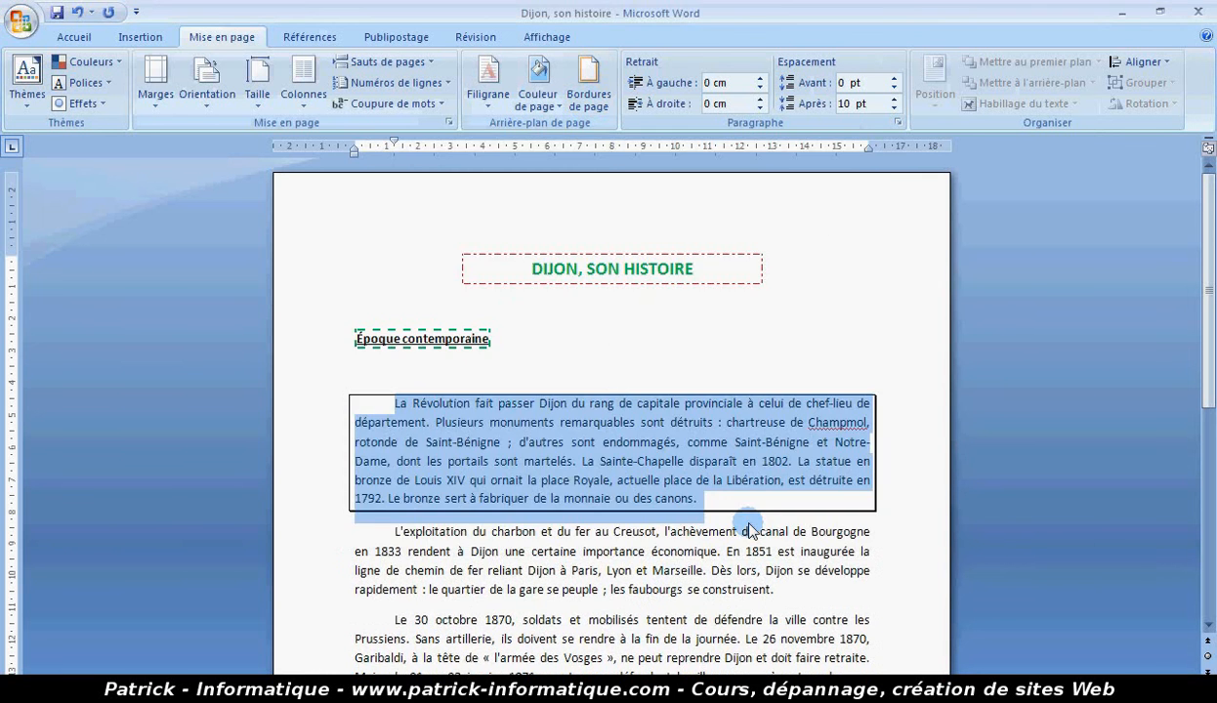
left_click(707, 552)
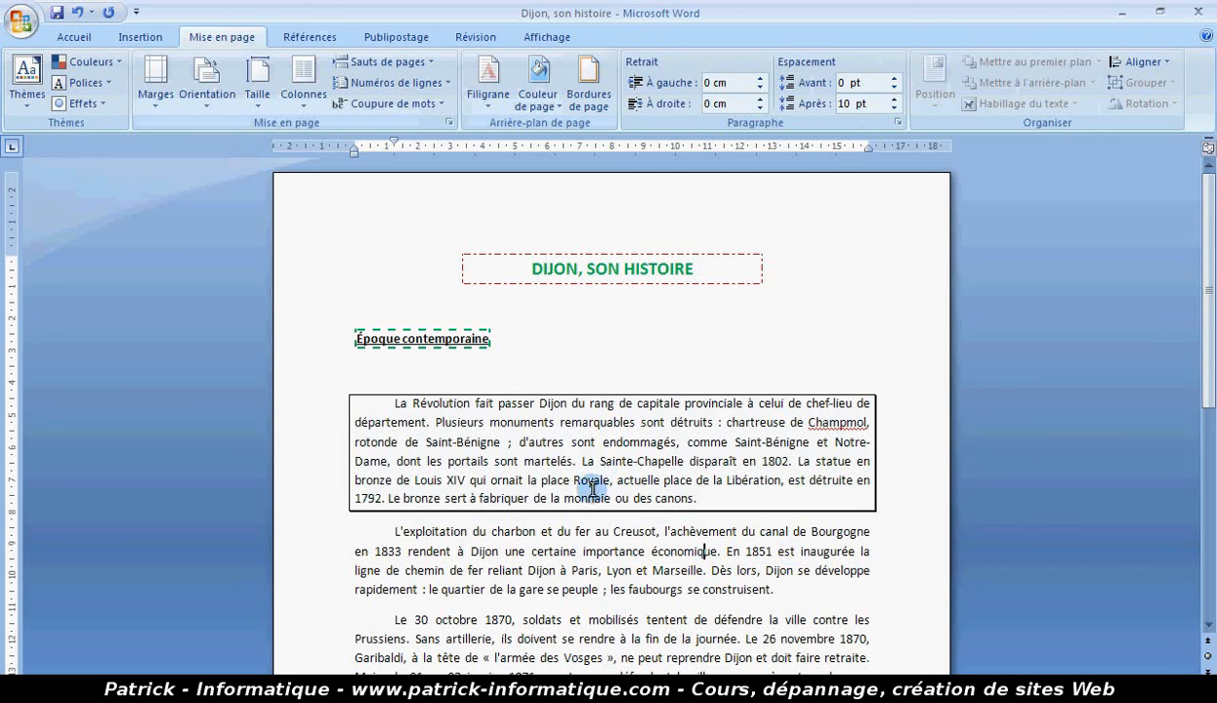
Step: Add a 3D-type page border with a solid 4 ½ pt line to the whole document and check it down the page
left_click(606, 101)
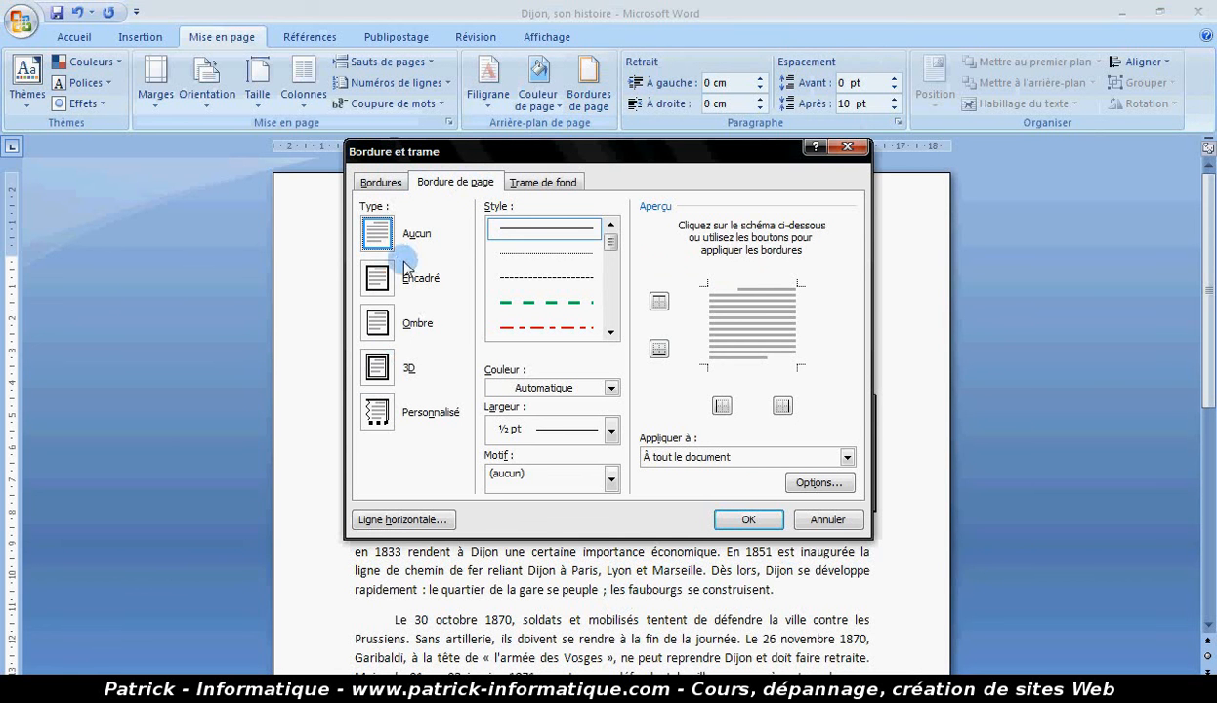
left_click(379, 371)
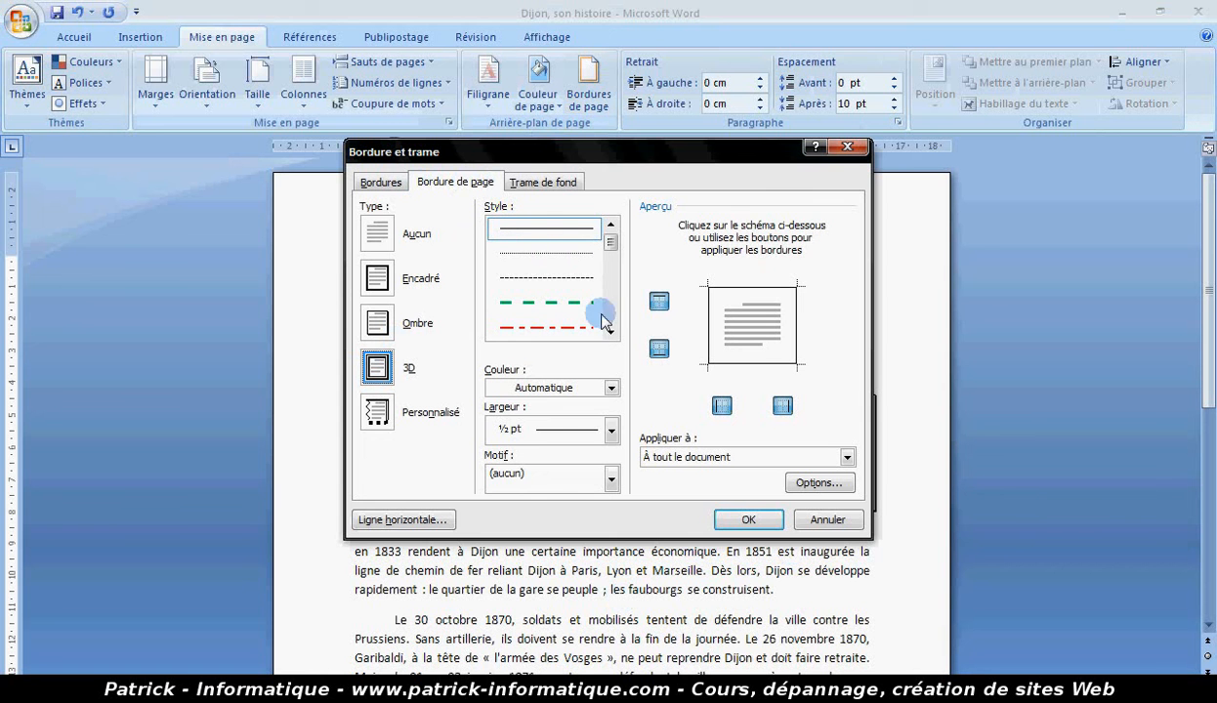
left_click(591, 437)
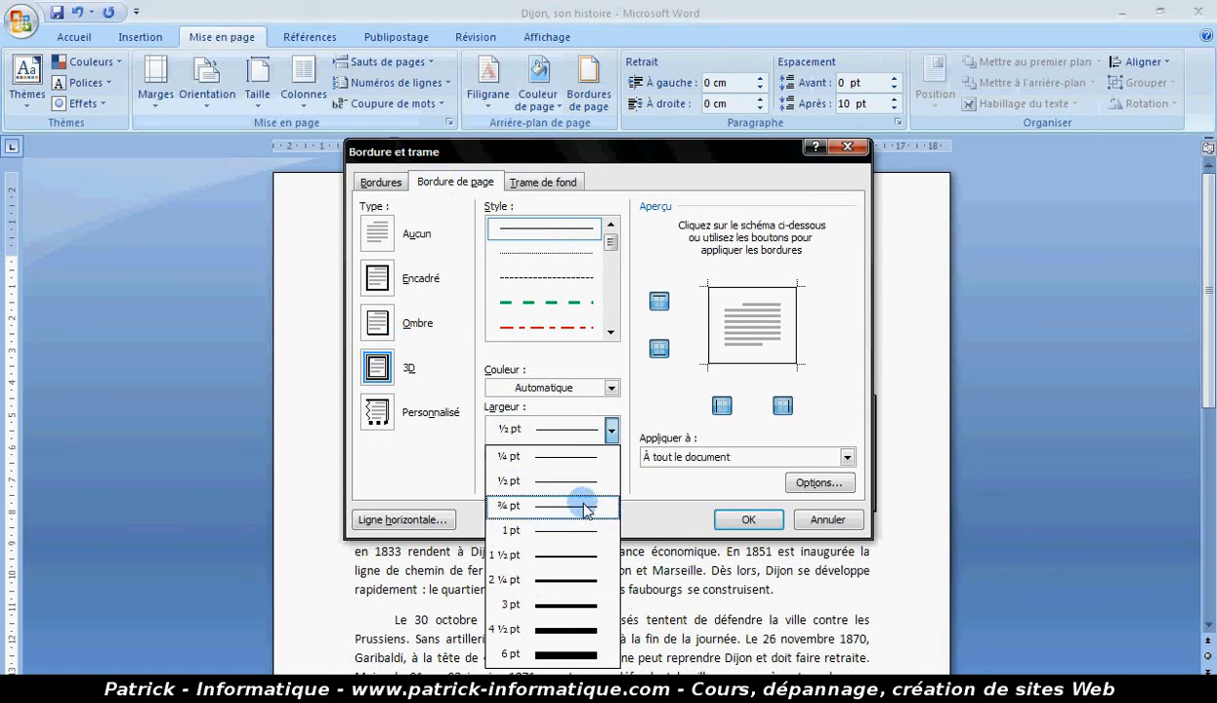
left_click(576, 628)
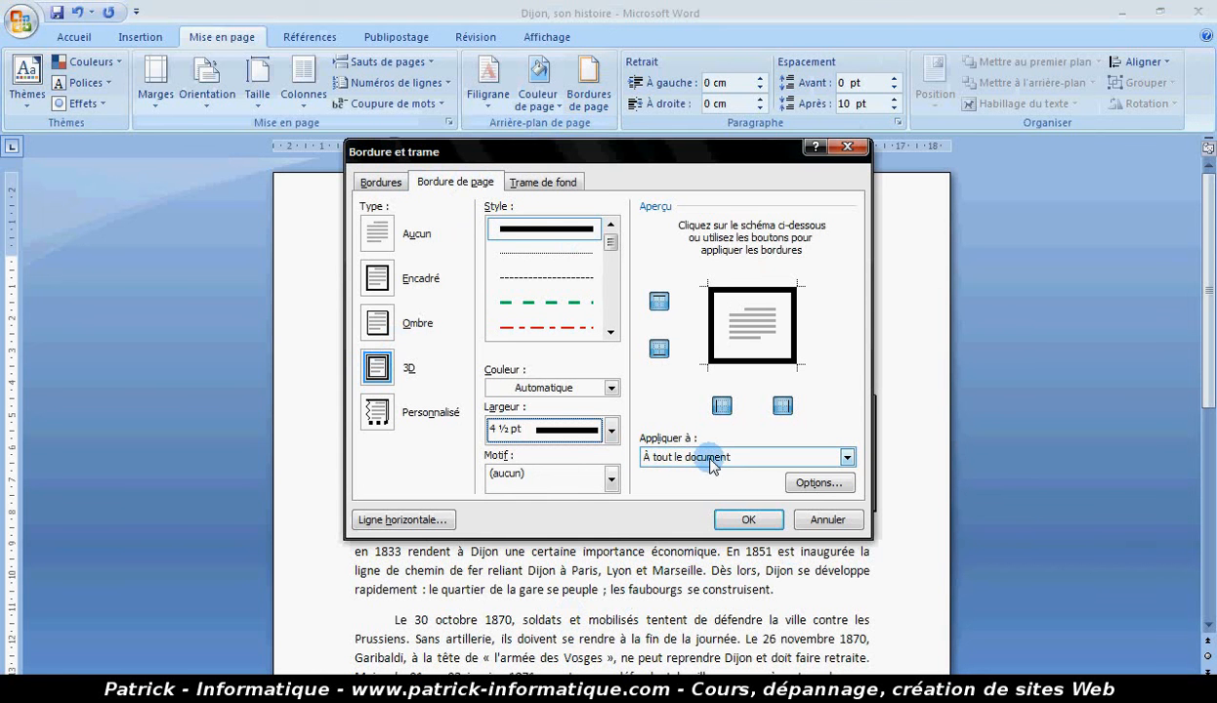
left_click(747, 518)
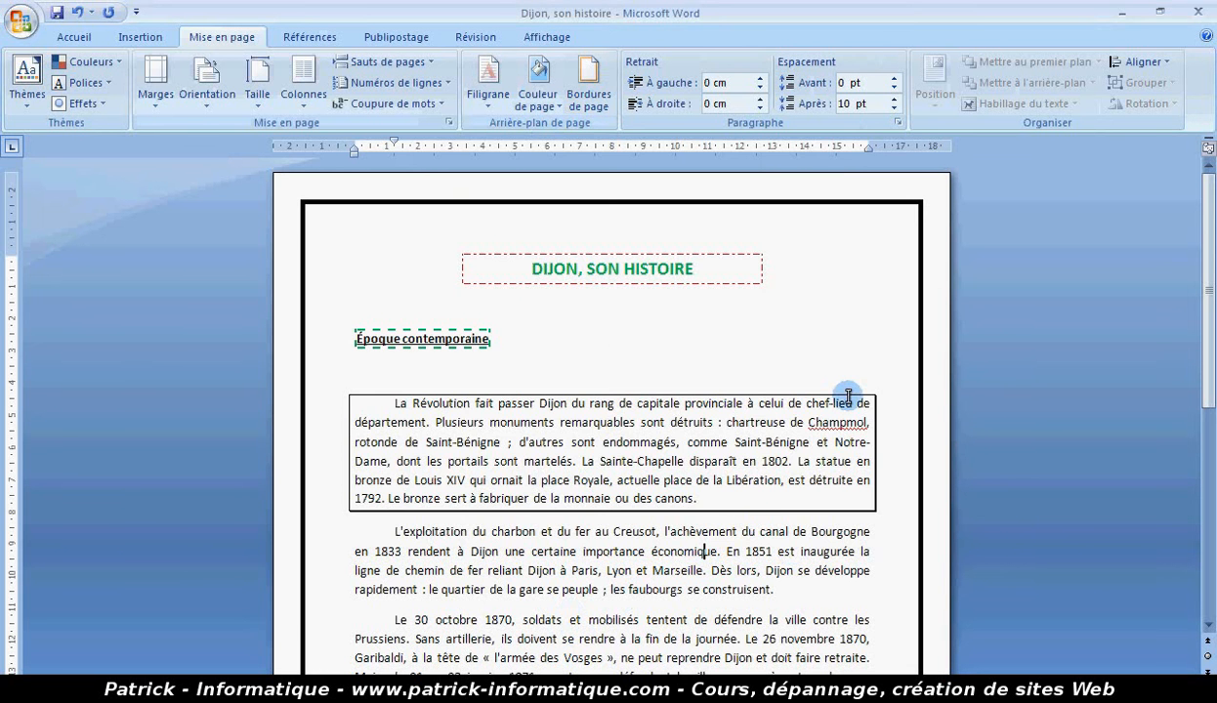
scroll(844, 401, "down", 6)
scroll(850, 400, "down", 3)
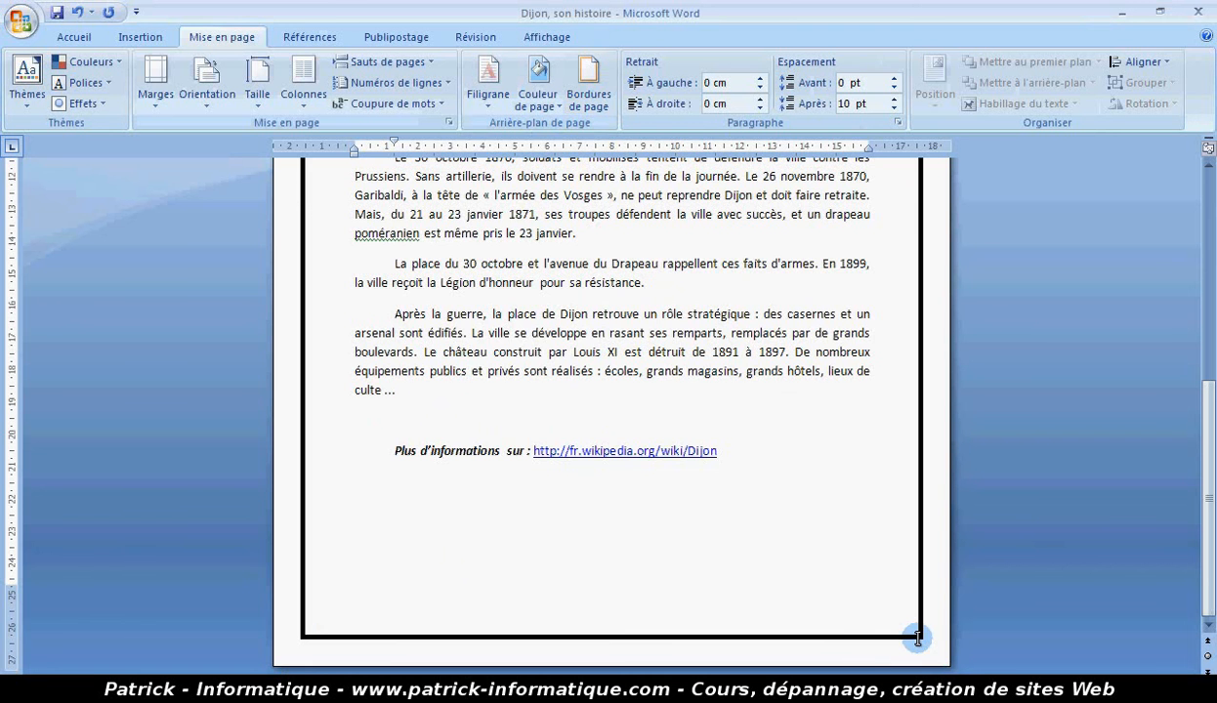
scroll(916, 638, "up", 9)
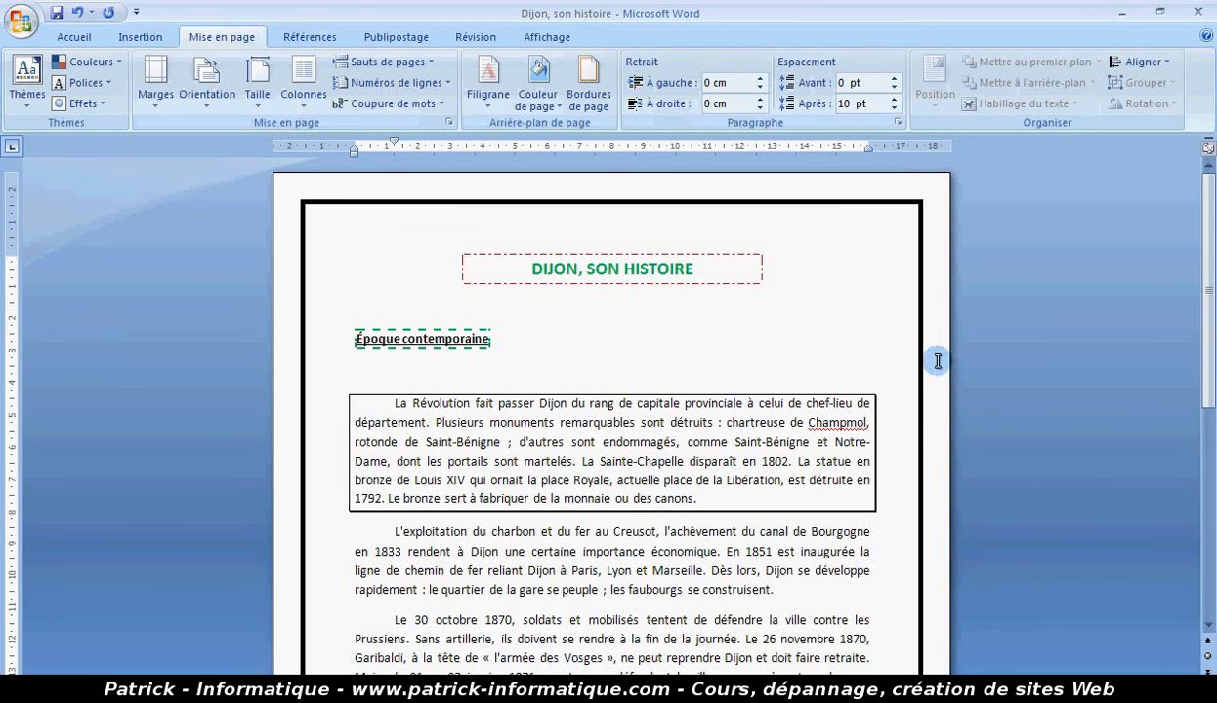
scroll(940, 408, "down", 5)
scroll(944, 411, "up", 3)
scroll(944, 411, "up", 2)
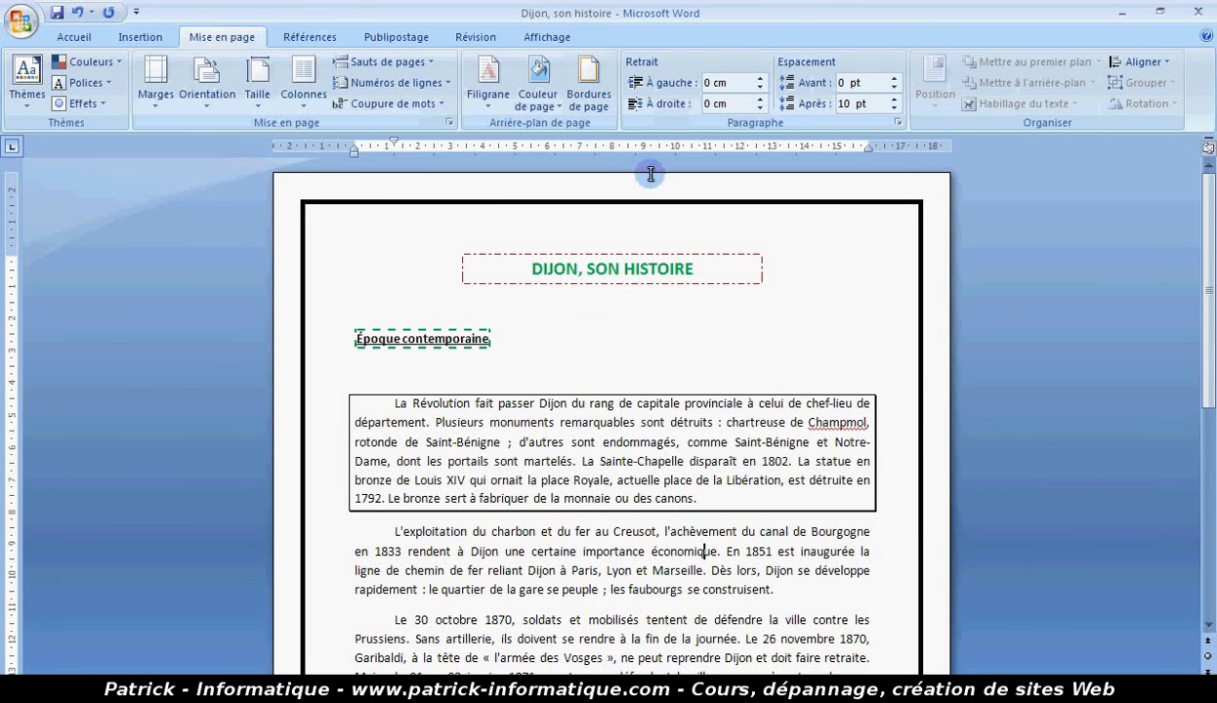
Step: Remove the right-hand side of the page border and check the result down to the page's end
left_click(582, 90)
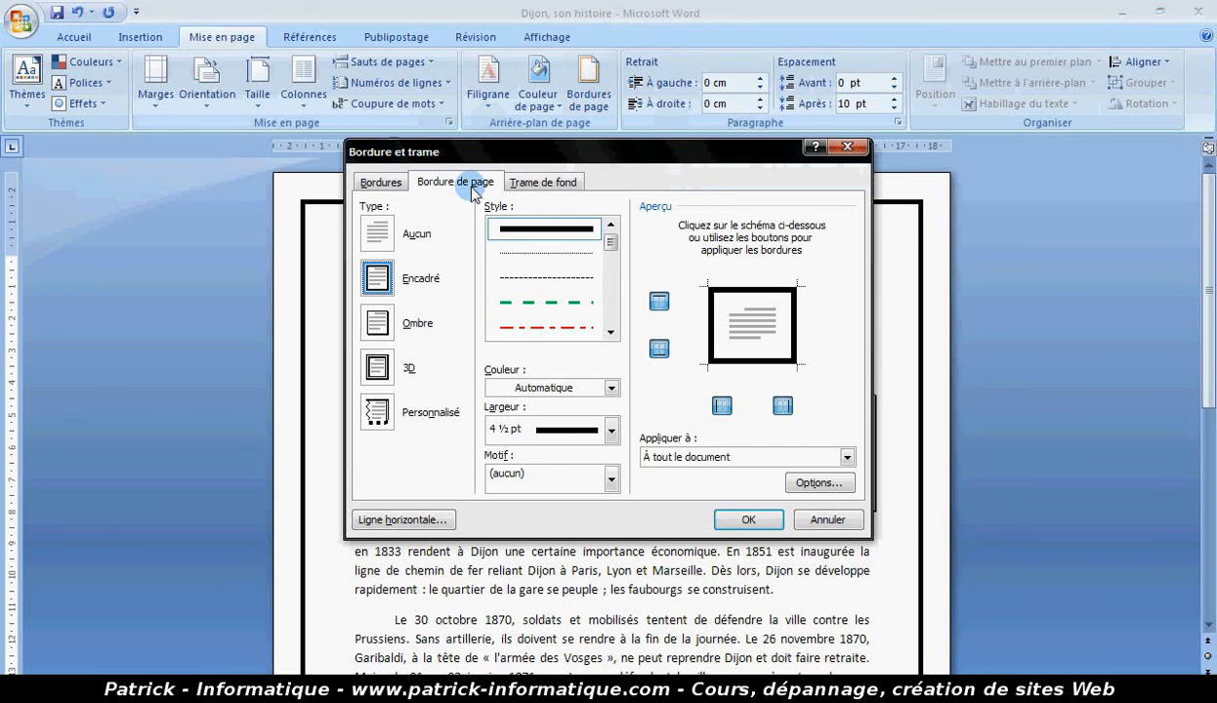
left_click(785, 406)
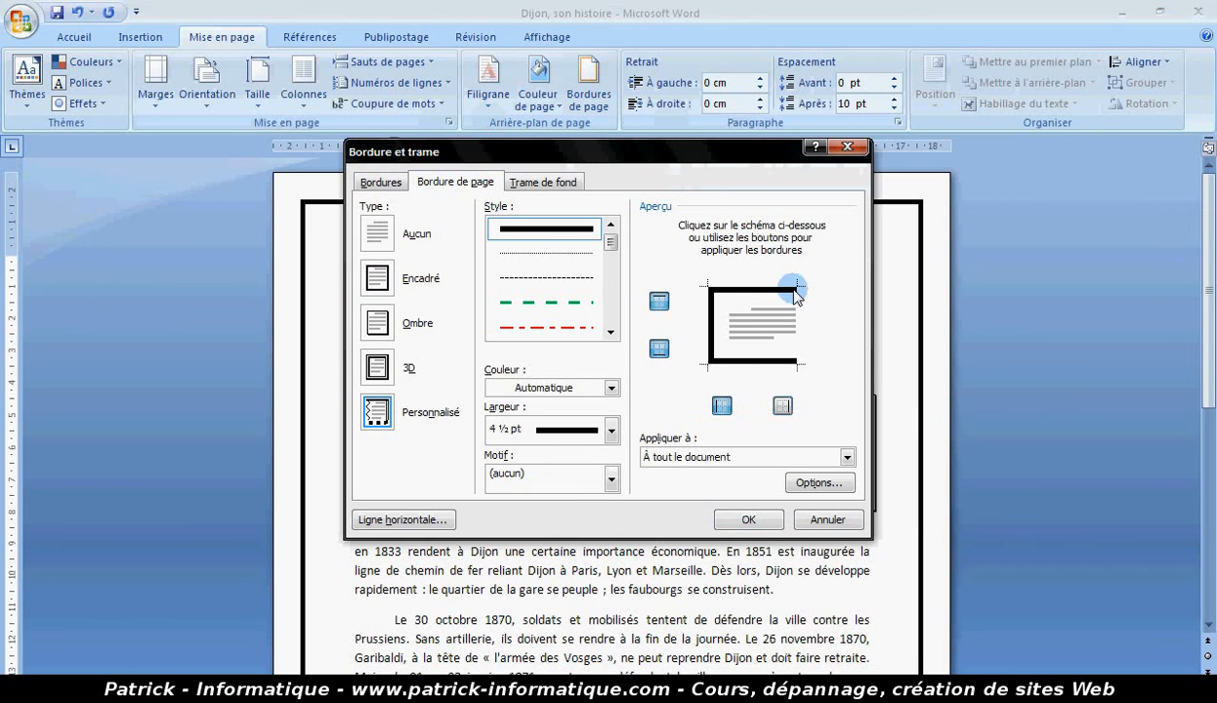
left_click(748, 519)
scroll(931, 353, "down", 8)
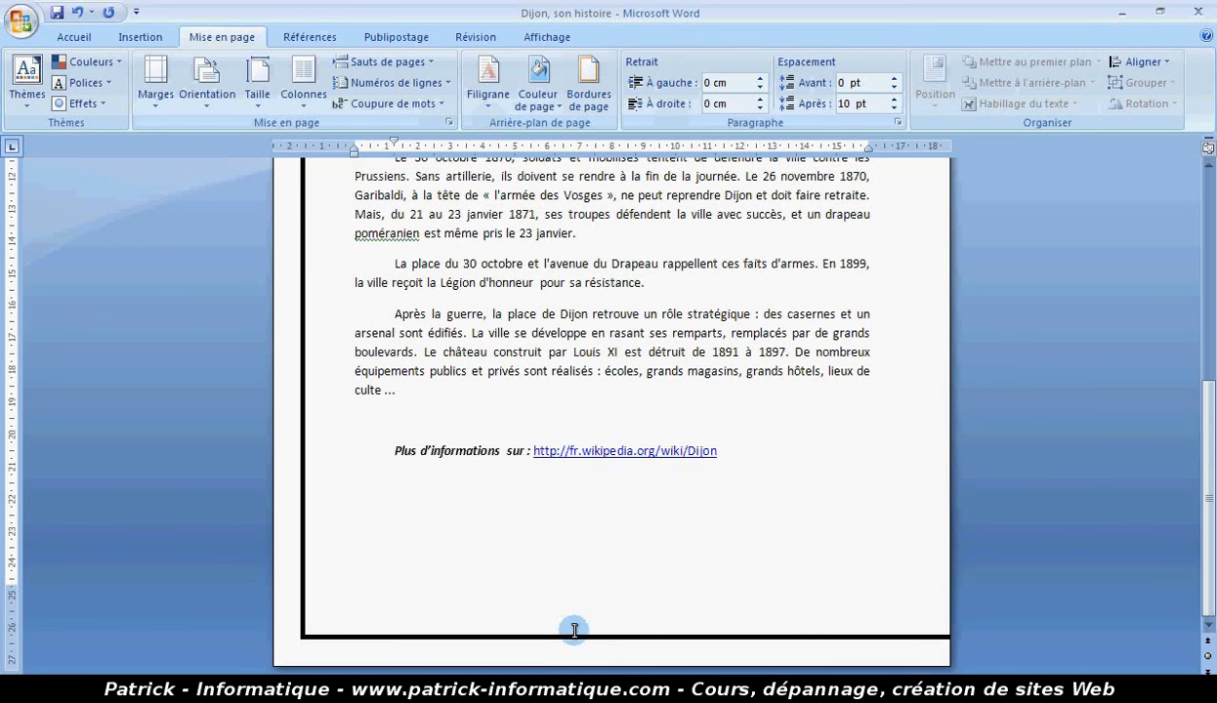
scroll(954, 460, "up", 8)
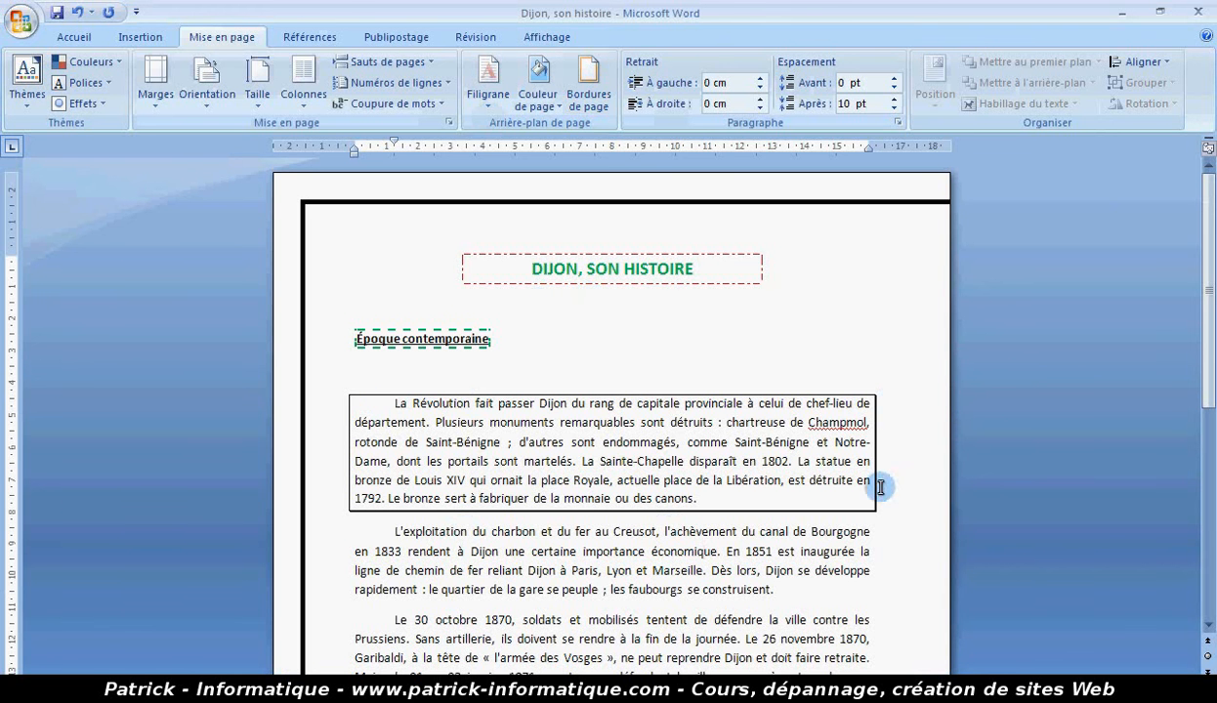
Step: Remove the top edge from the border around the first body paragraph
left_click_drag(701, 491, 399, 403)
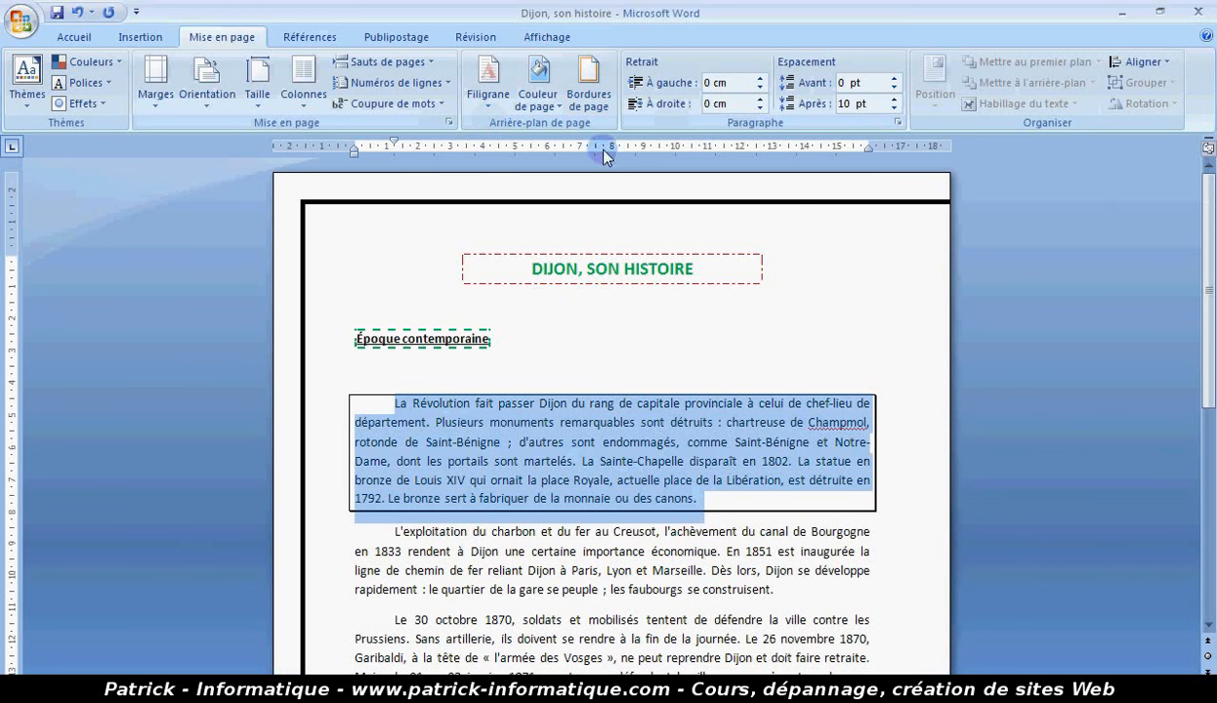
left_click(588, 98)
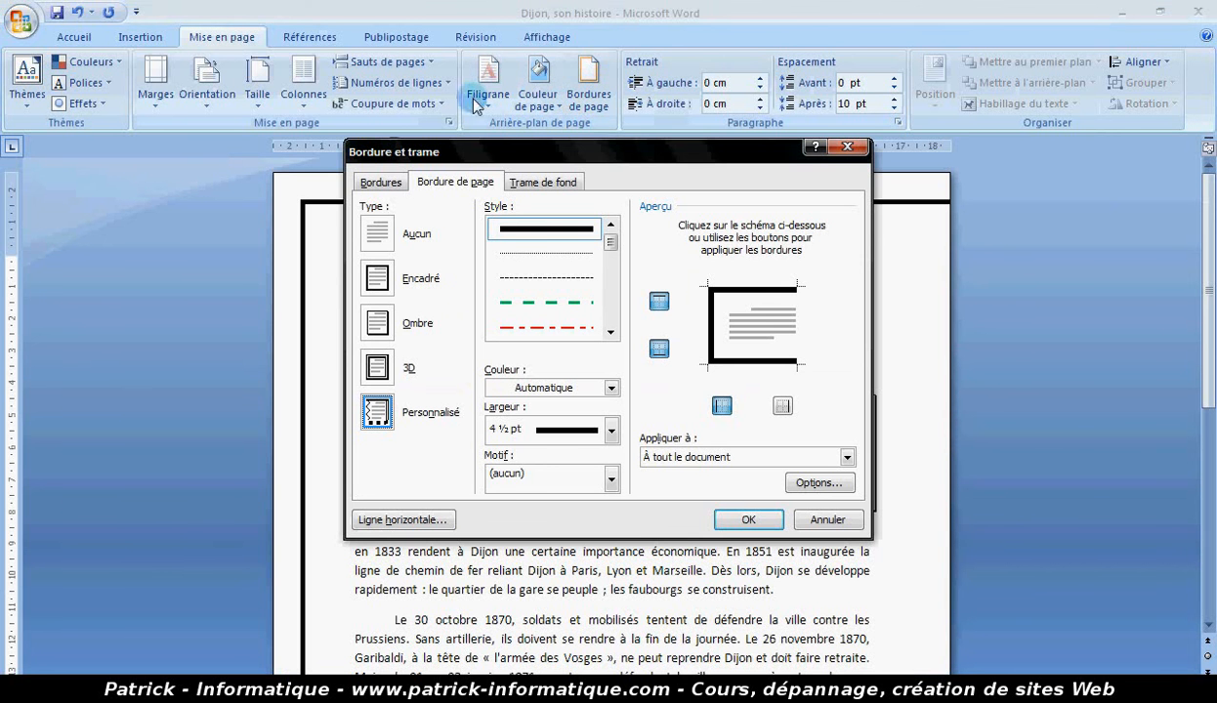
left_click(379, 184)
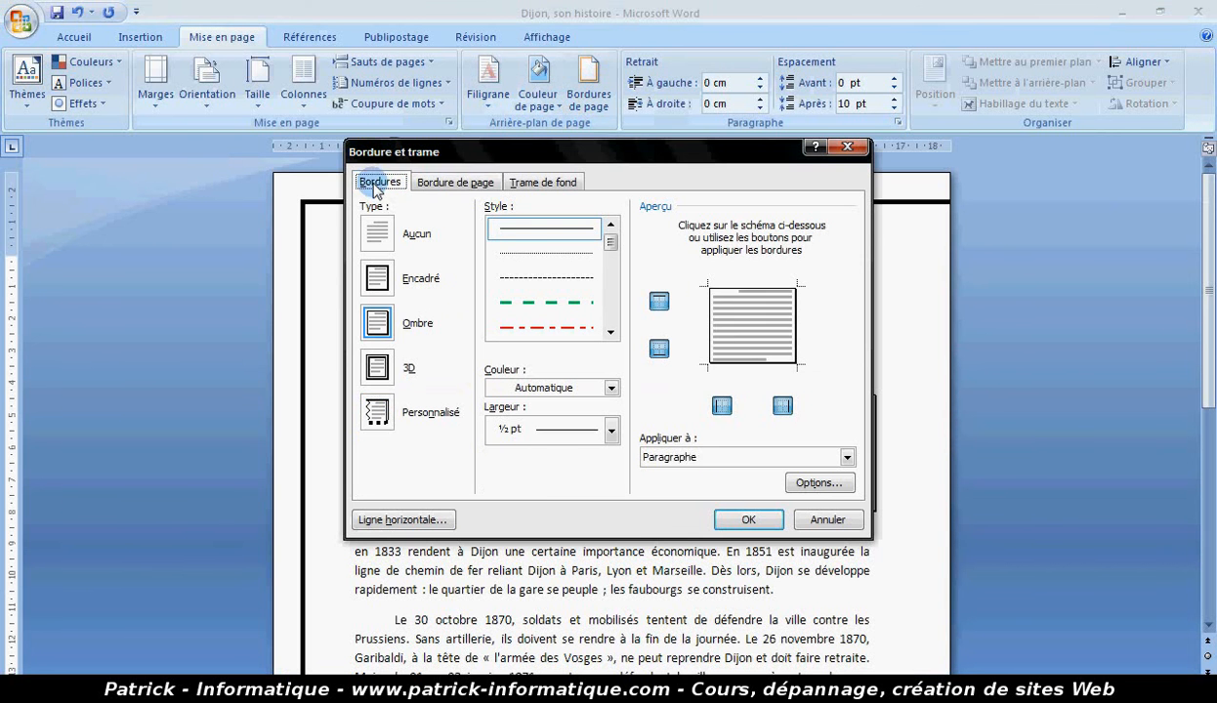
left_click(660, 303)
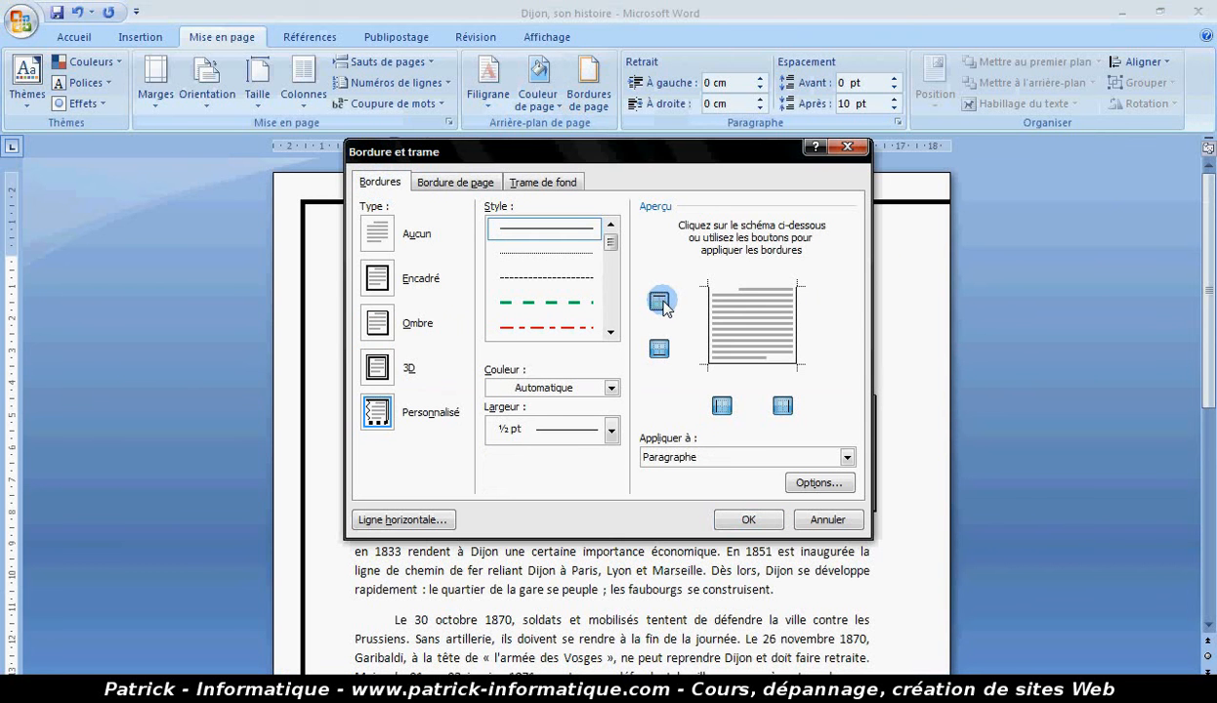
left_click(748, 521)
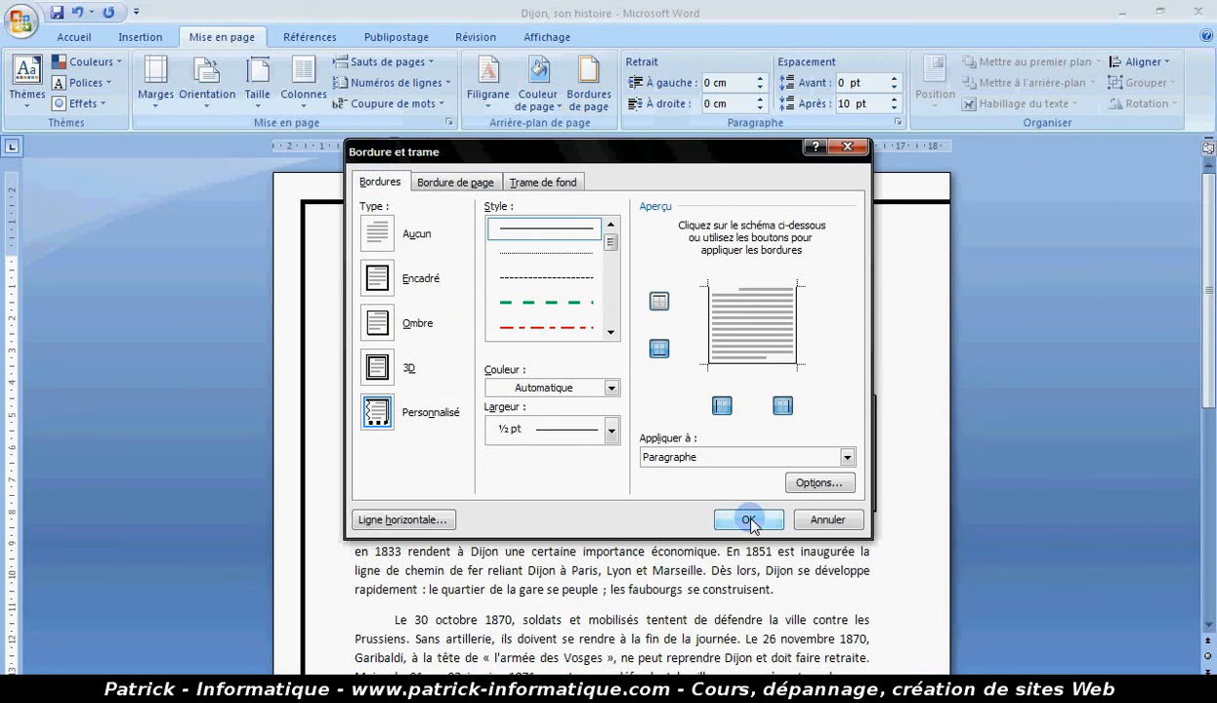
left_click(681, 565)
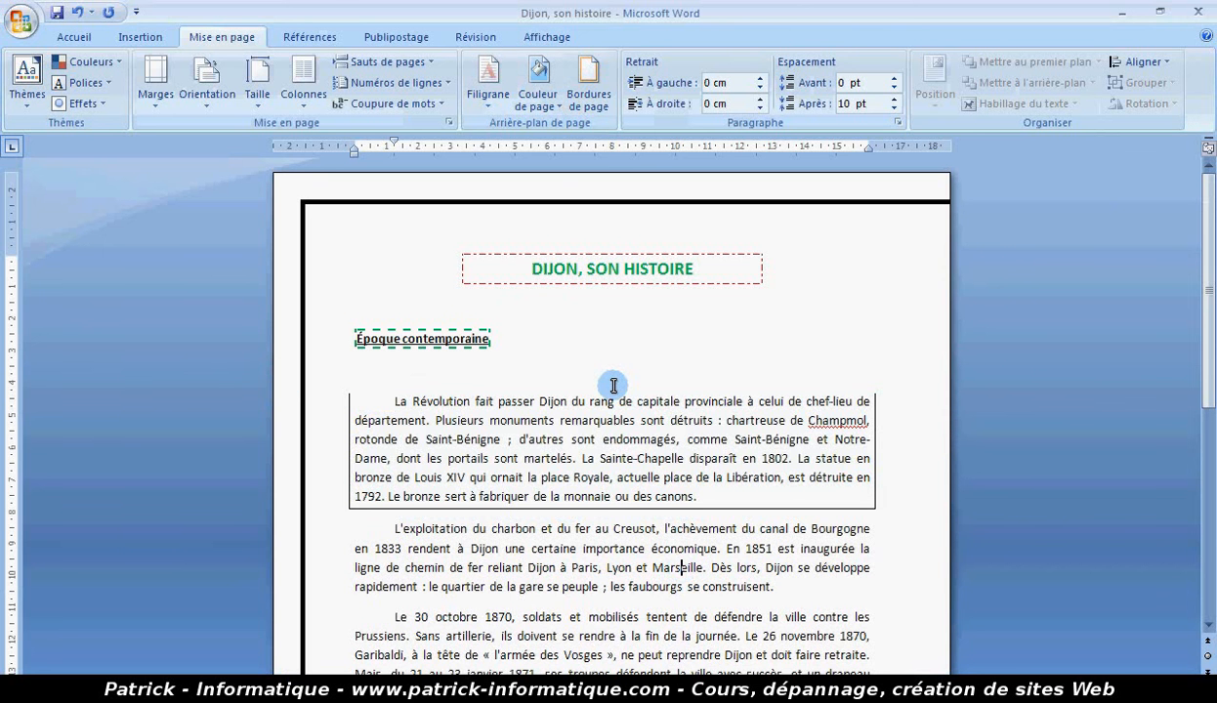
Step: Give the first body paragraph's border a top edge in the wider-spaced dashed style, standard orange, 2 ¼ pt wide
left_click_drag(696, 496, 402, 401)
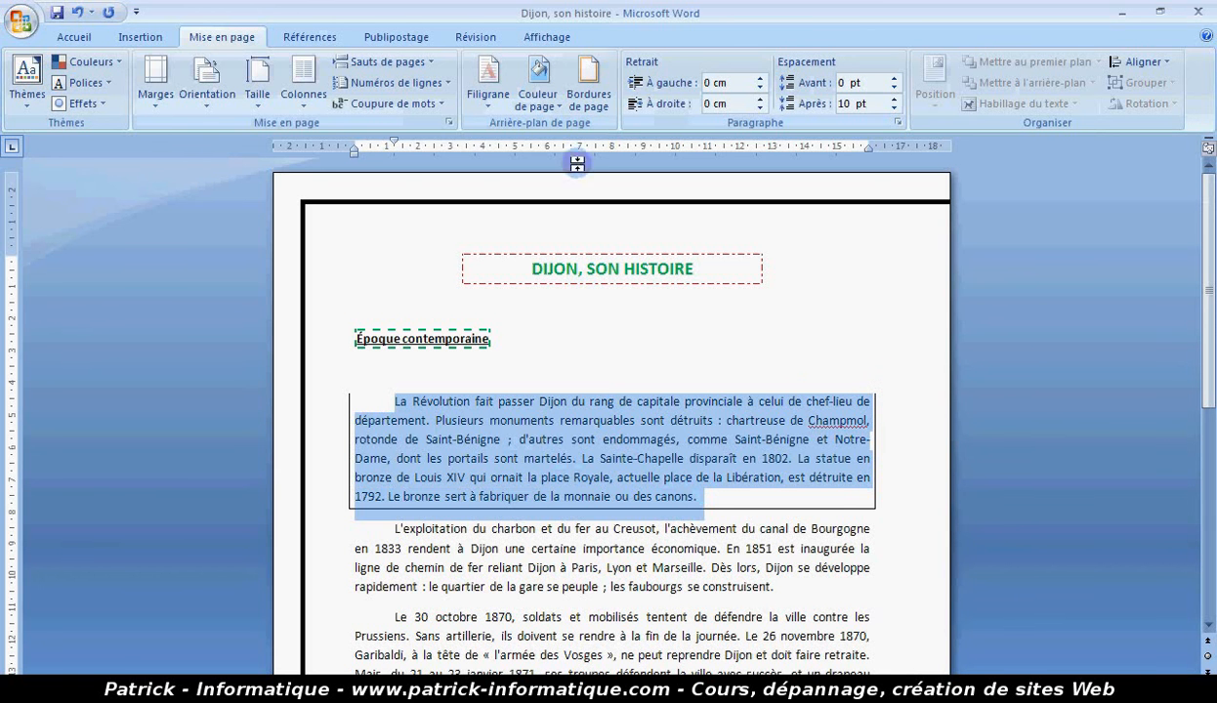
left_click(587, 103)
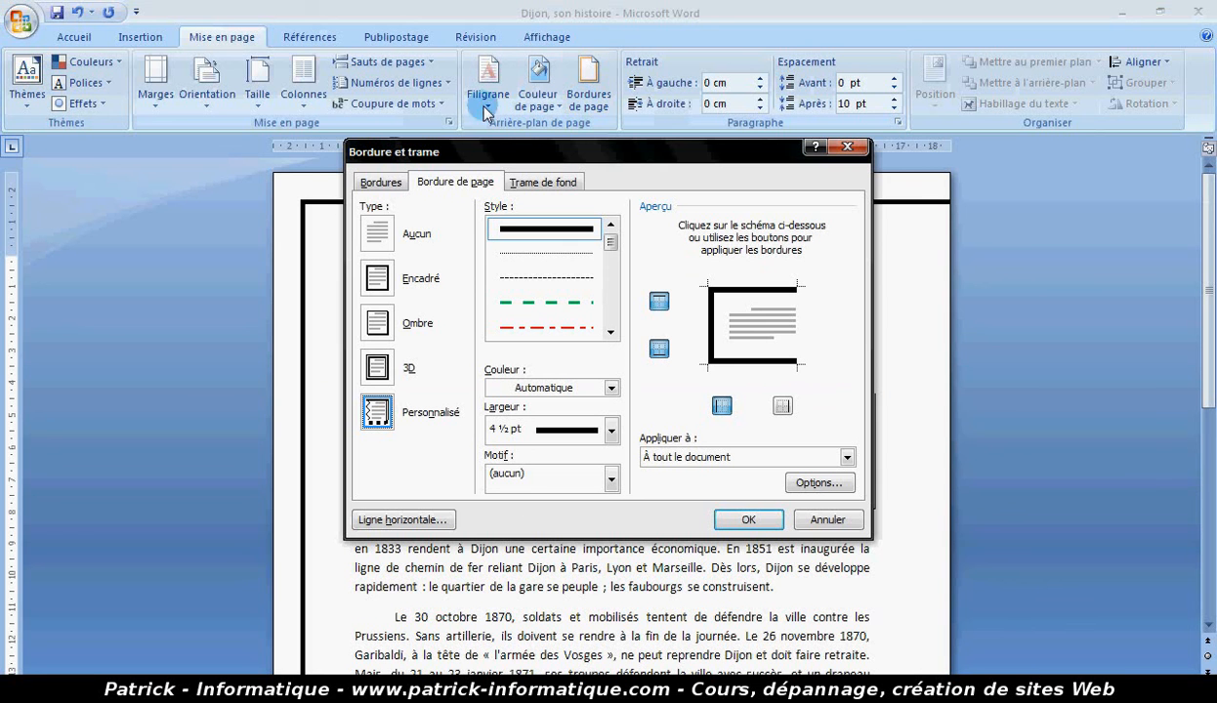
left_click(388, 183)
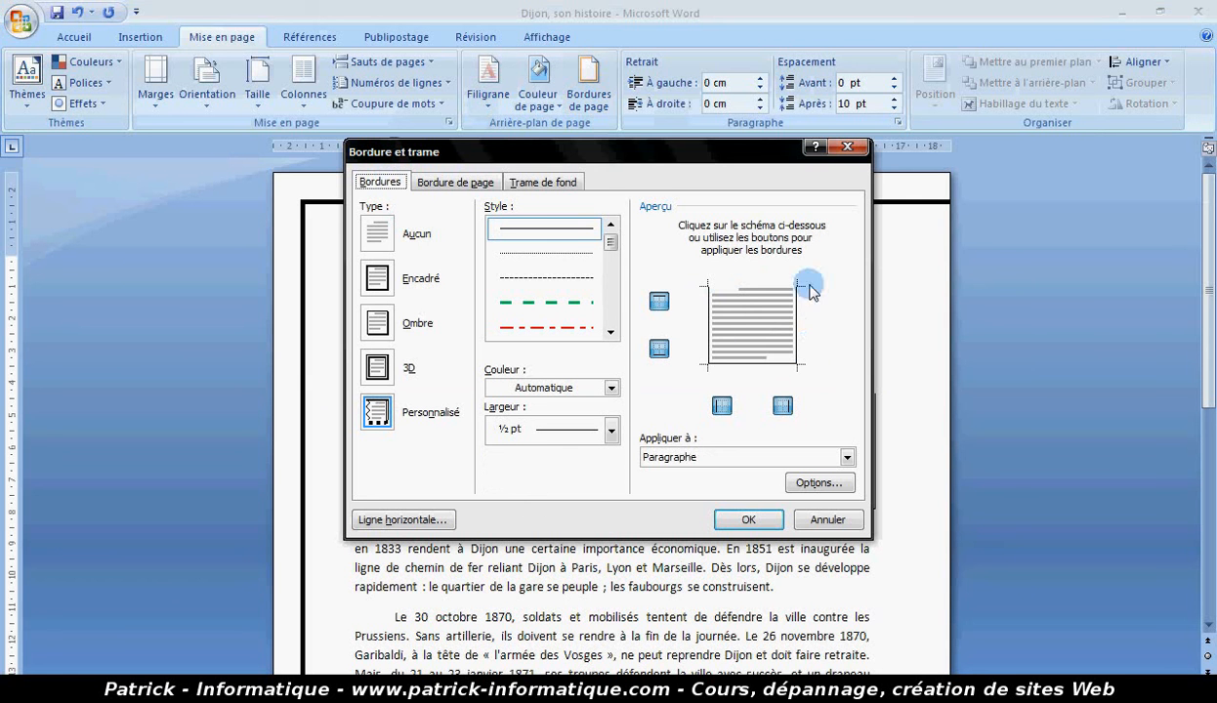
left_click(574, 307)
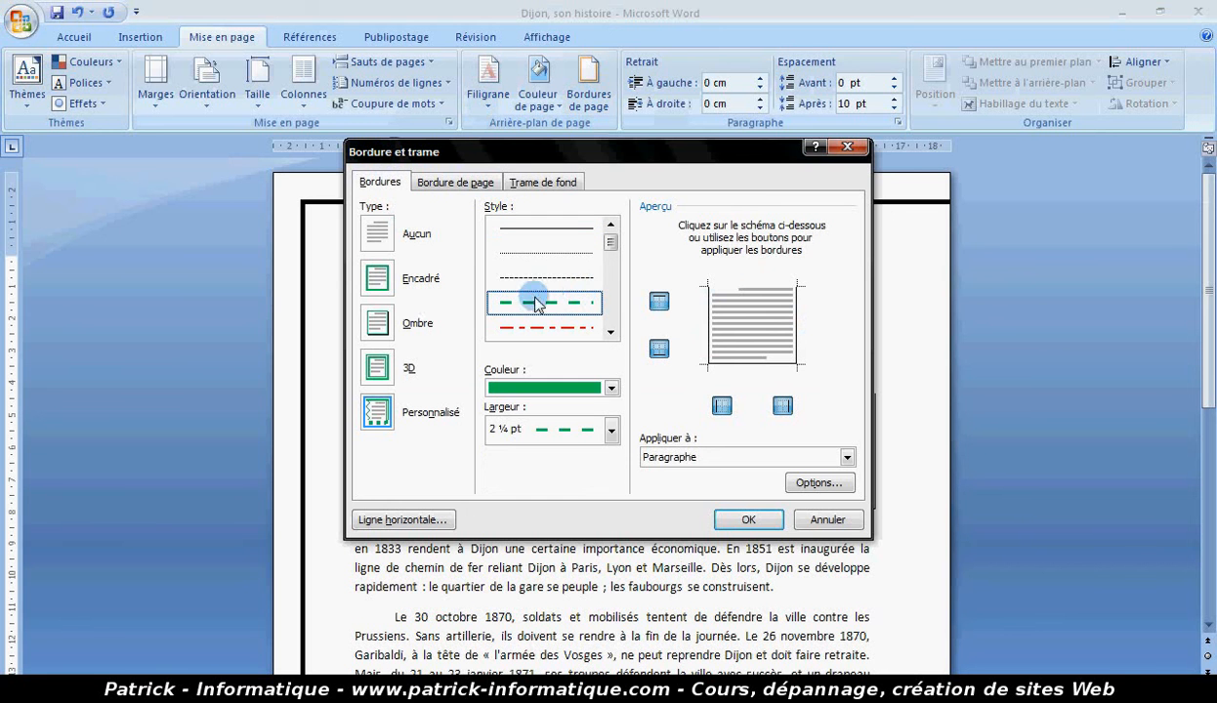
left_click(611, 388)
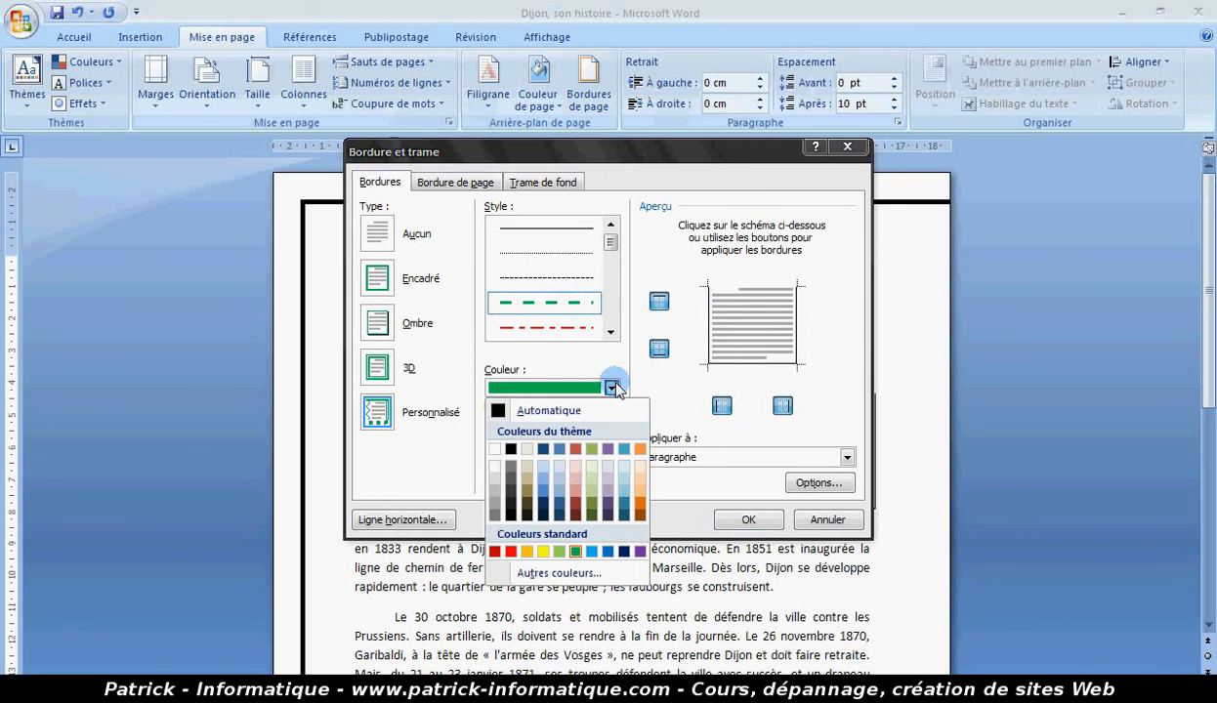
left_click(527, 553)
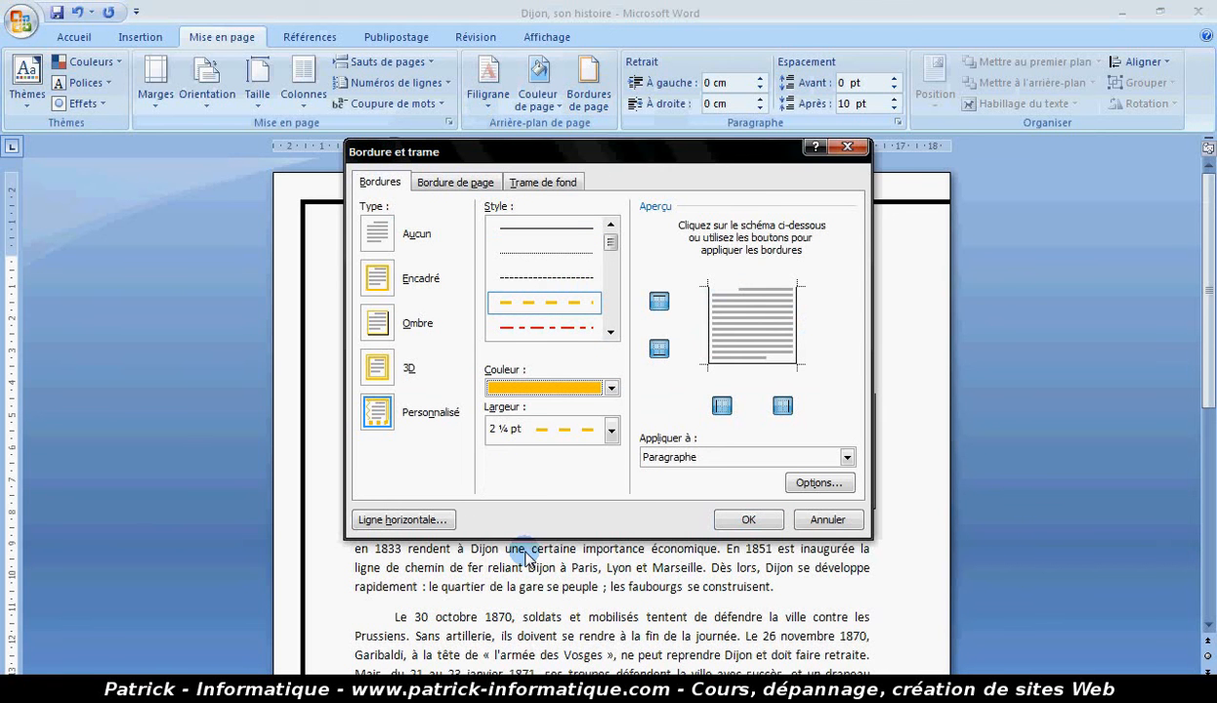
left_click(660, 304)
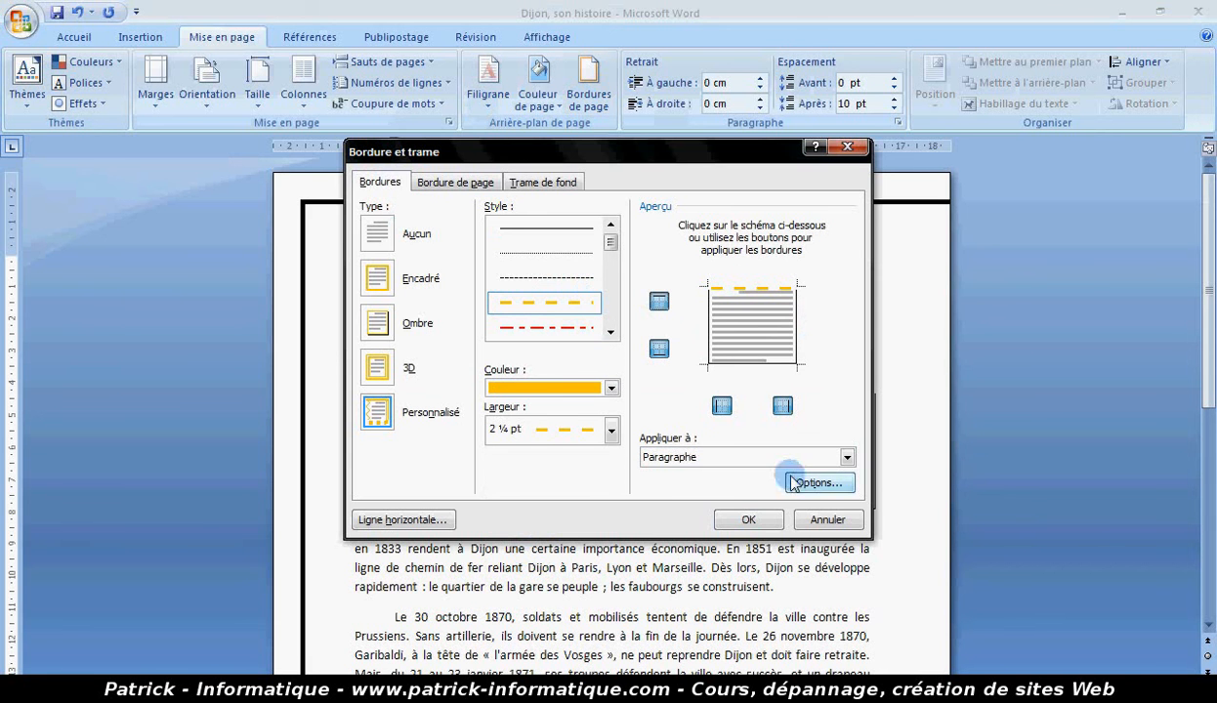
left_click(768, 522)
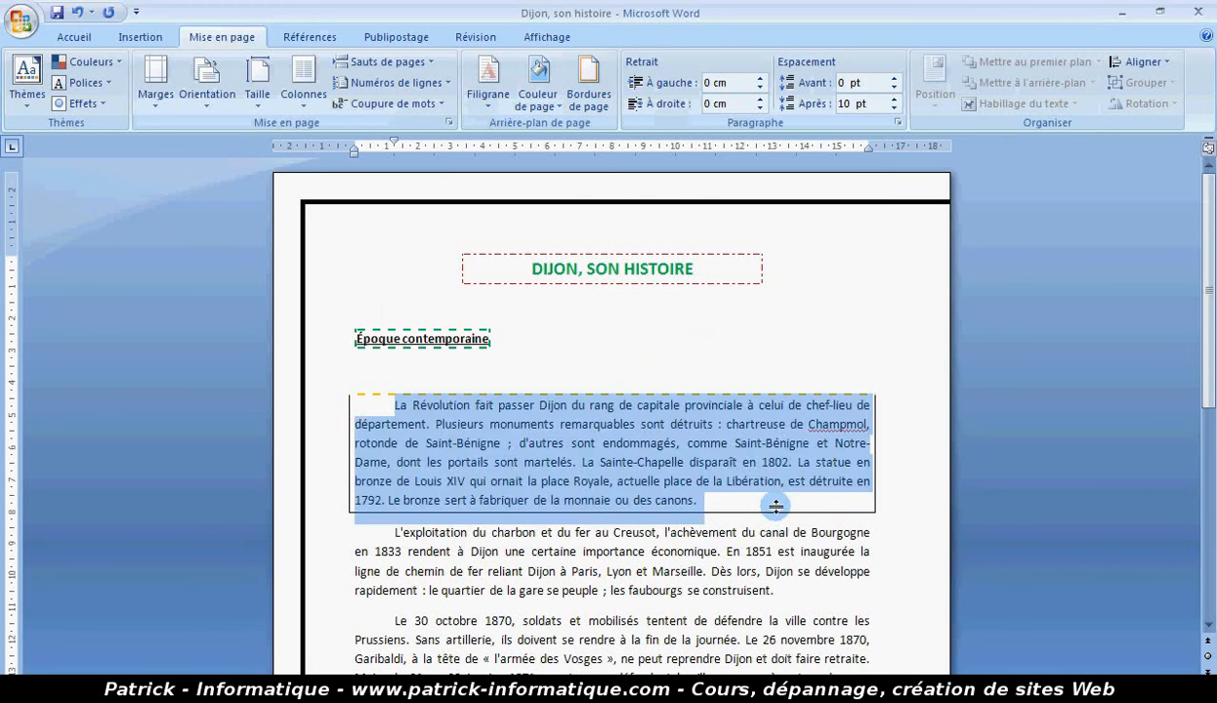
left_click(737, 573)
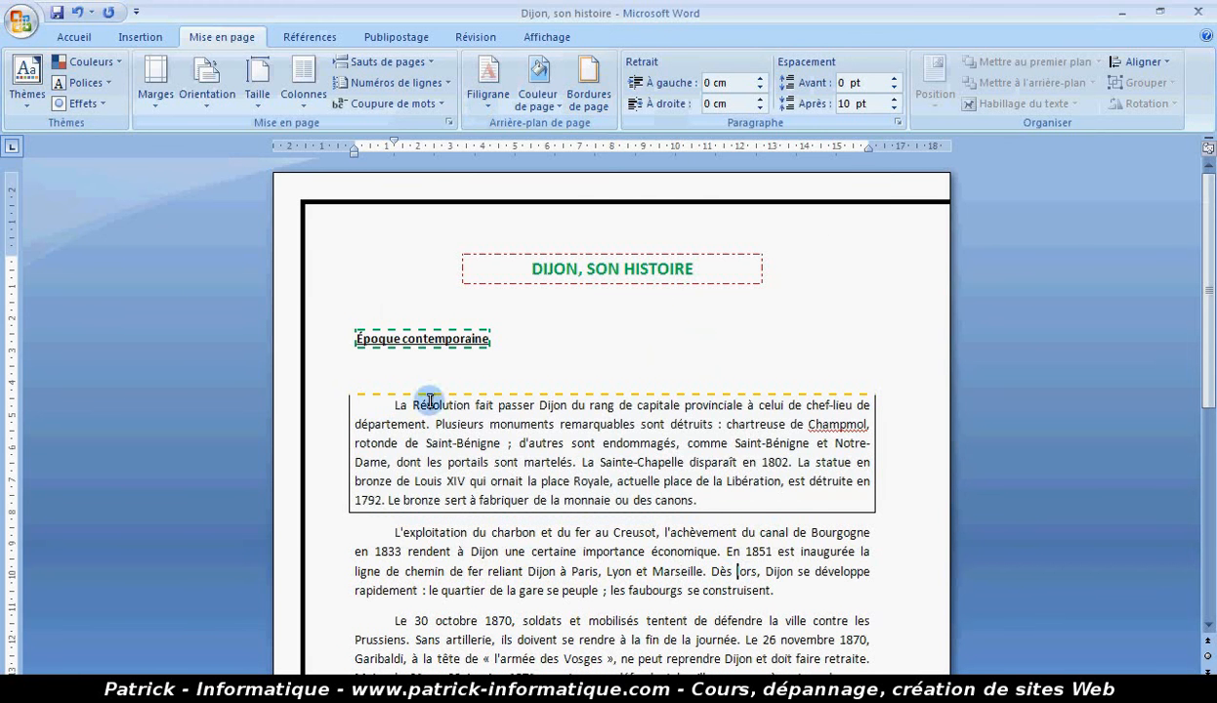